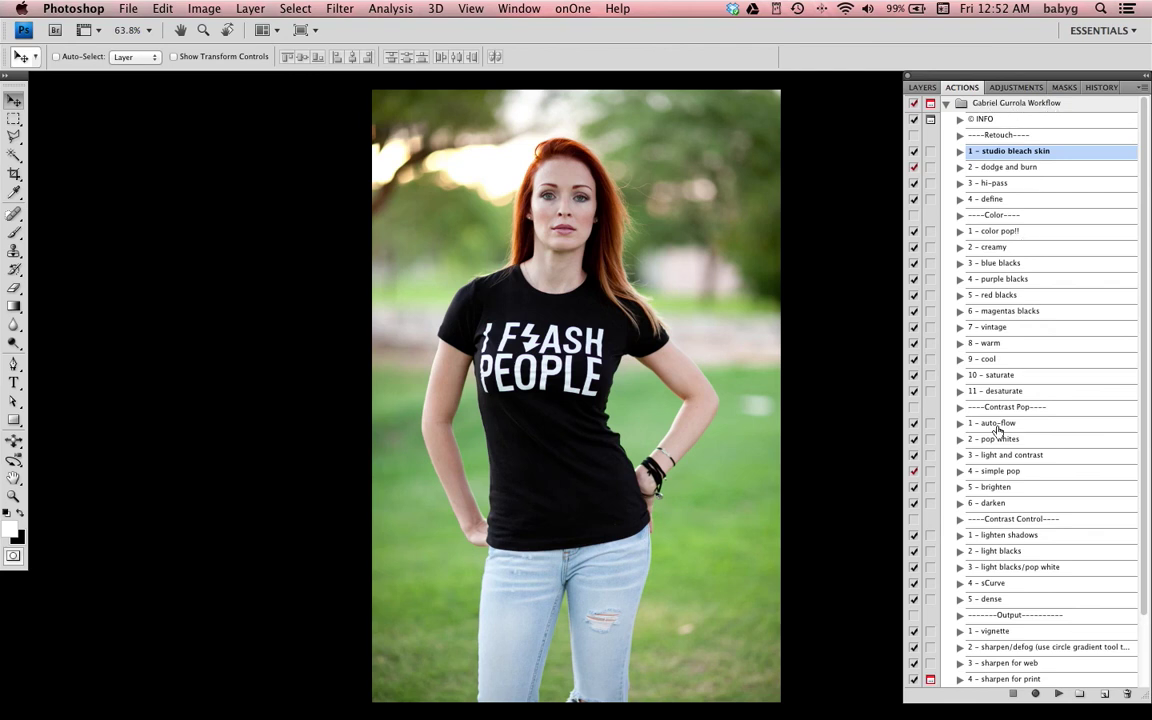
# Step: Run the "1 - color pop!!" action and toggle the g2-color-pop group's visibility to compare the photo before and after
pyautogui.click(1018, 231)
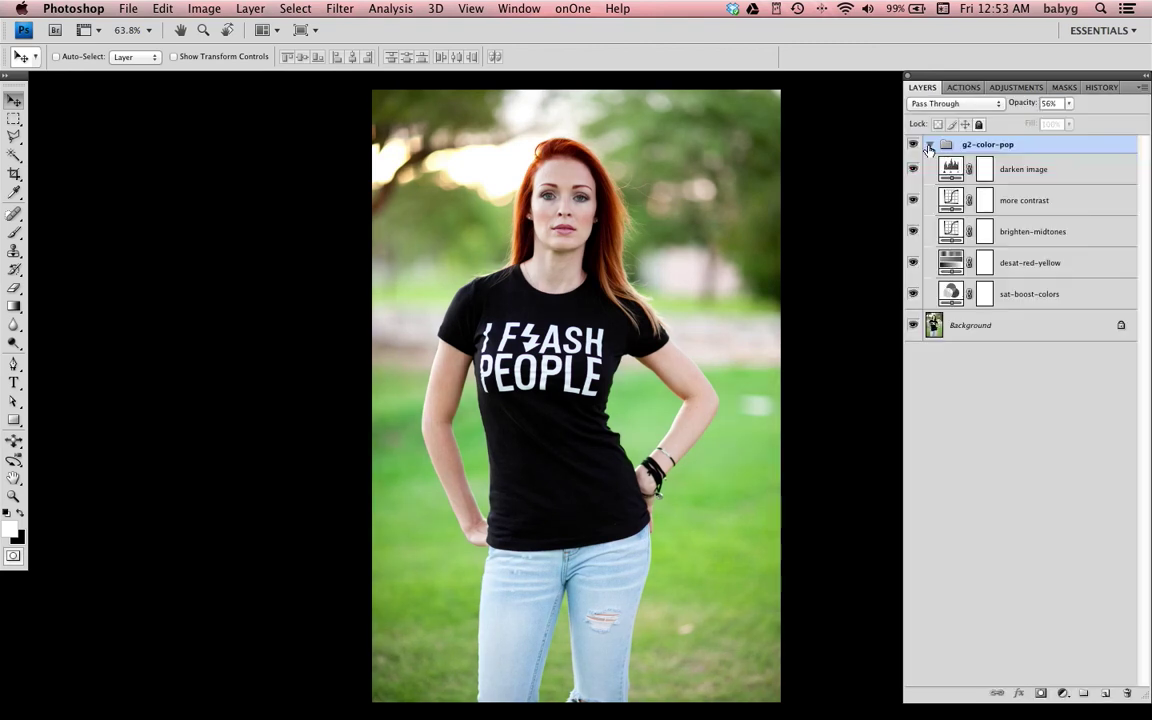
pyautogui.click(928, 146)
pyautogui.click(913, 145)
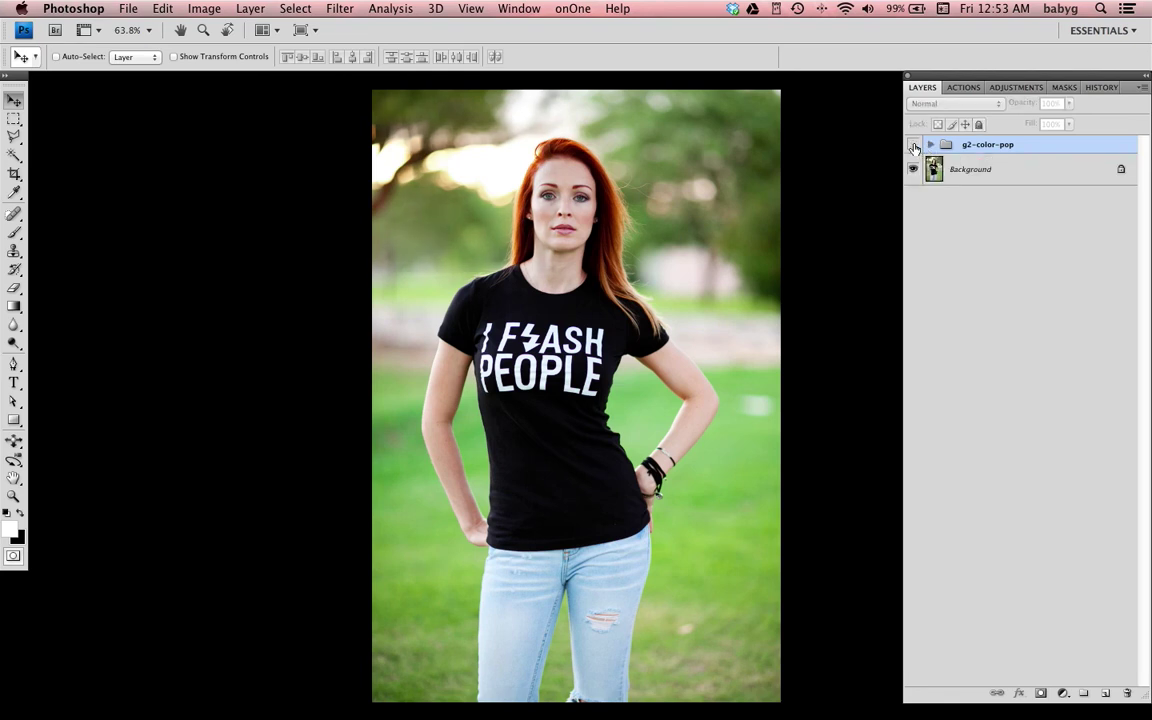
pyautogui.click(913, 145)
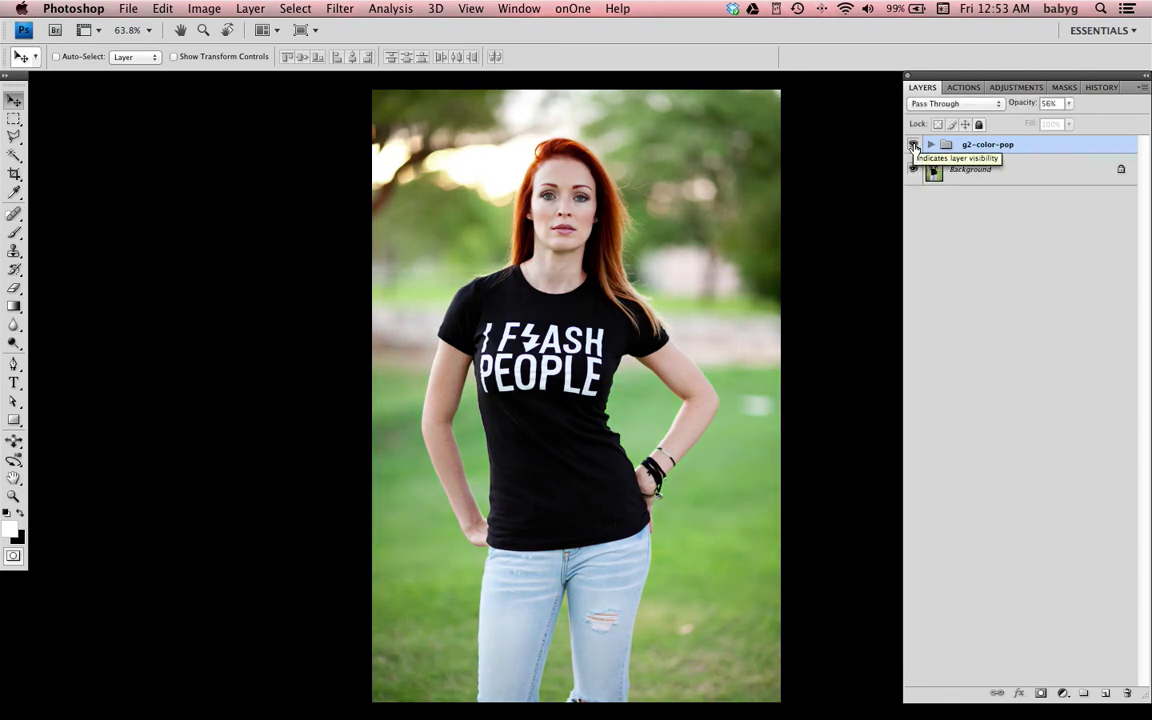
# Step: Set the darken image layer's opacity to 50% inside the g2-color-pop group, and collapse the group
pyautogui.click(930, 146)
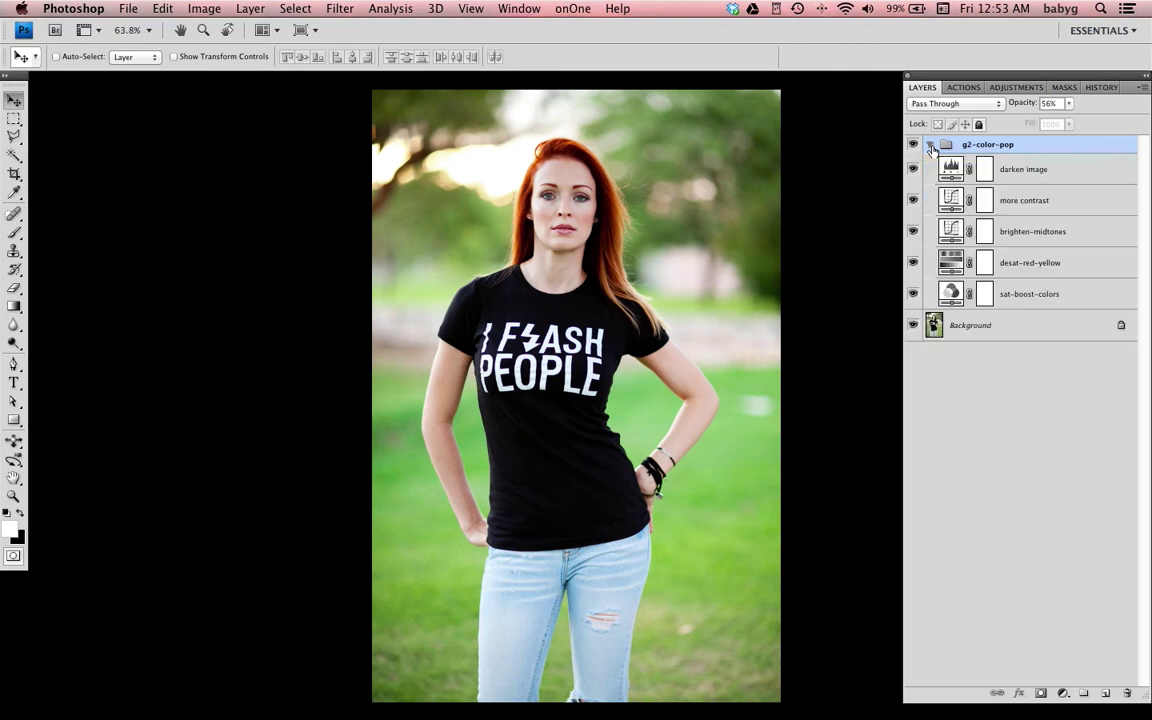
pyautogui.click(1018, 175)
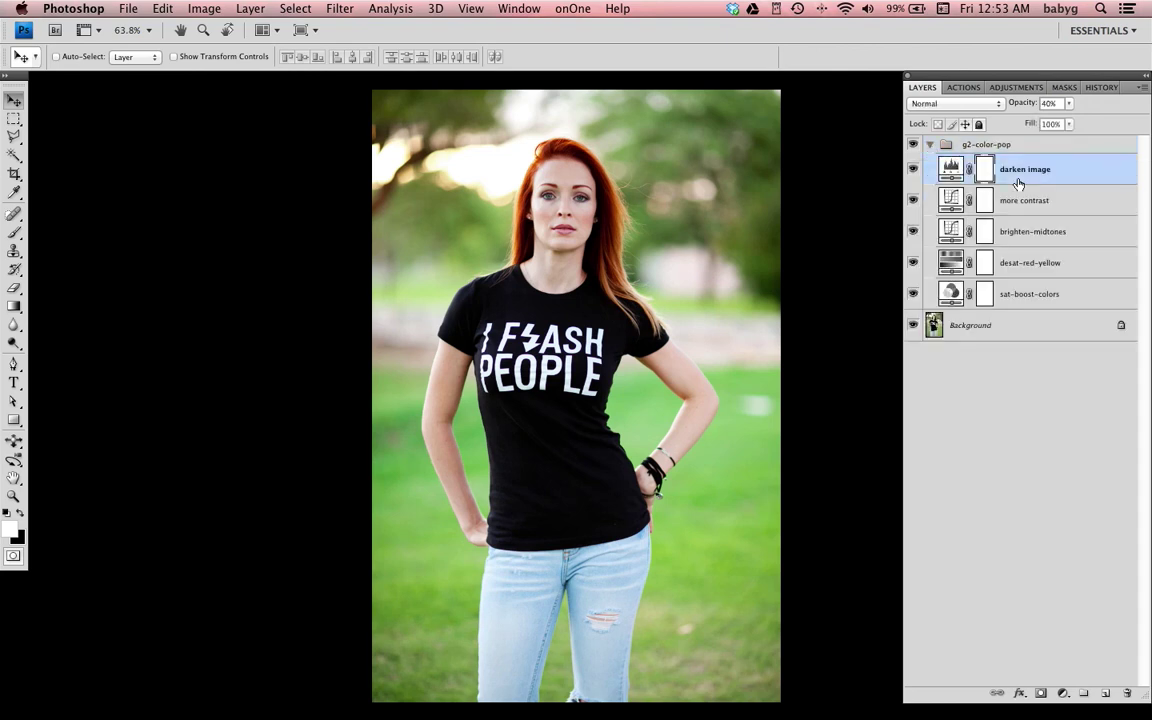
pyautogui.press('5')
pyautogui.click(1005, 240)
pyautogui.click(930, 144)
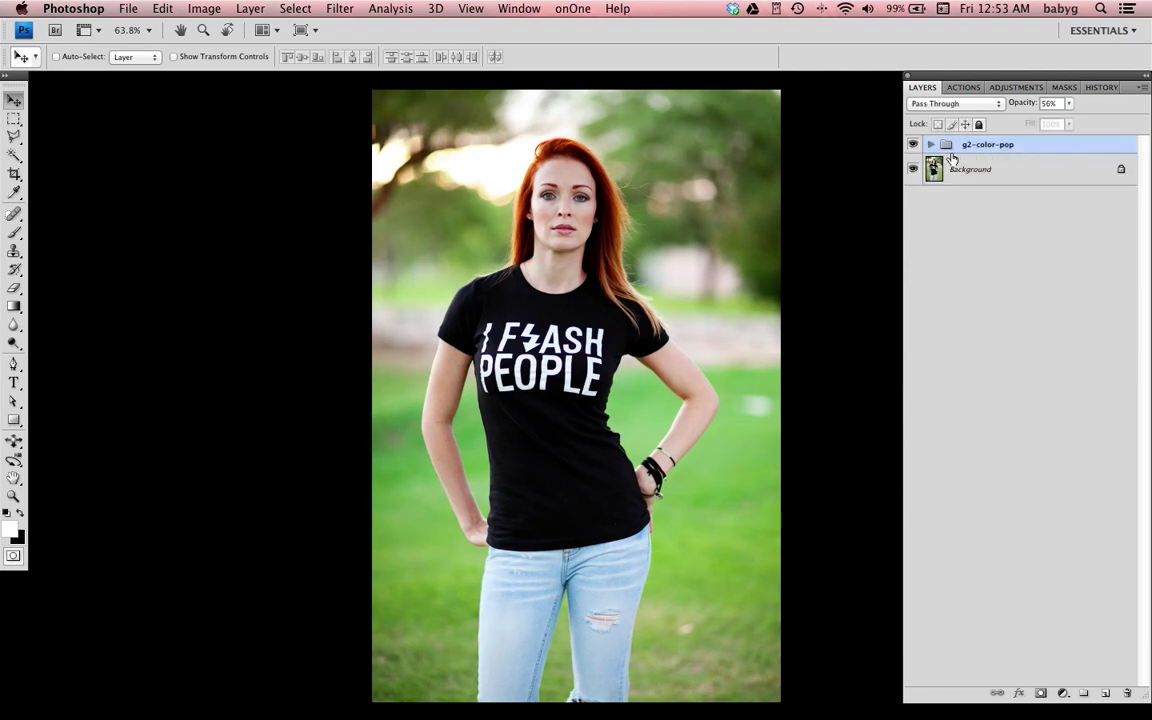
# Step: Run the "10 - saturate" action and reduce the more color group's opacity to 40%
pyautogui.click(963, 88)
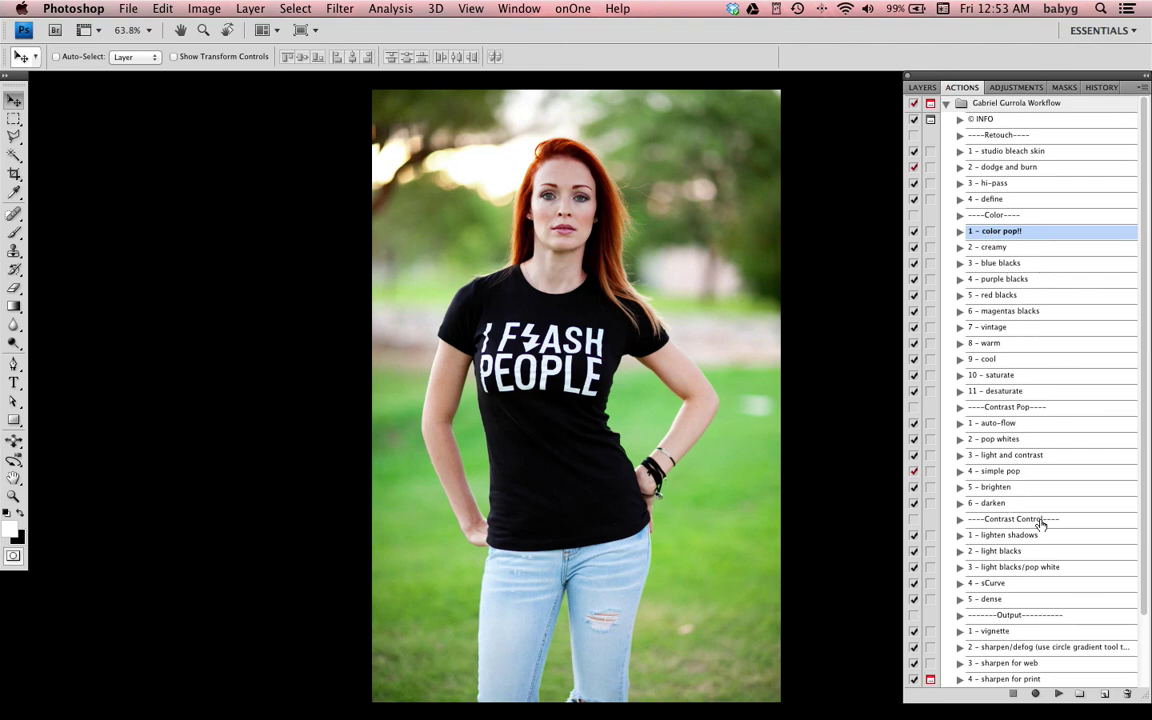
pyautogui.click(1020, 376)
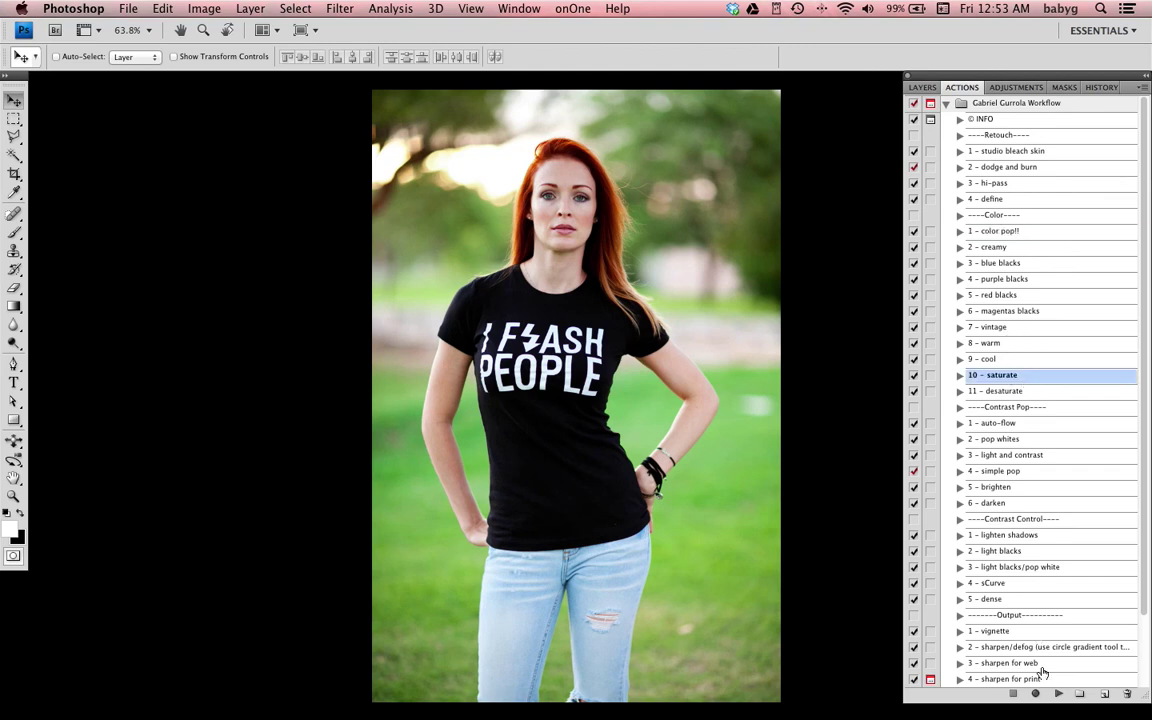
pyautogui.click(1058, 693)
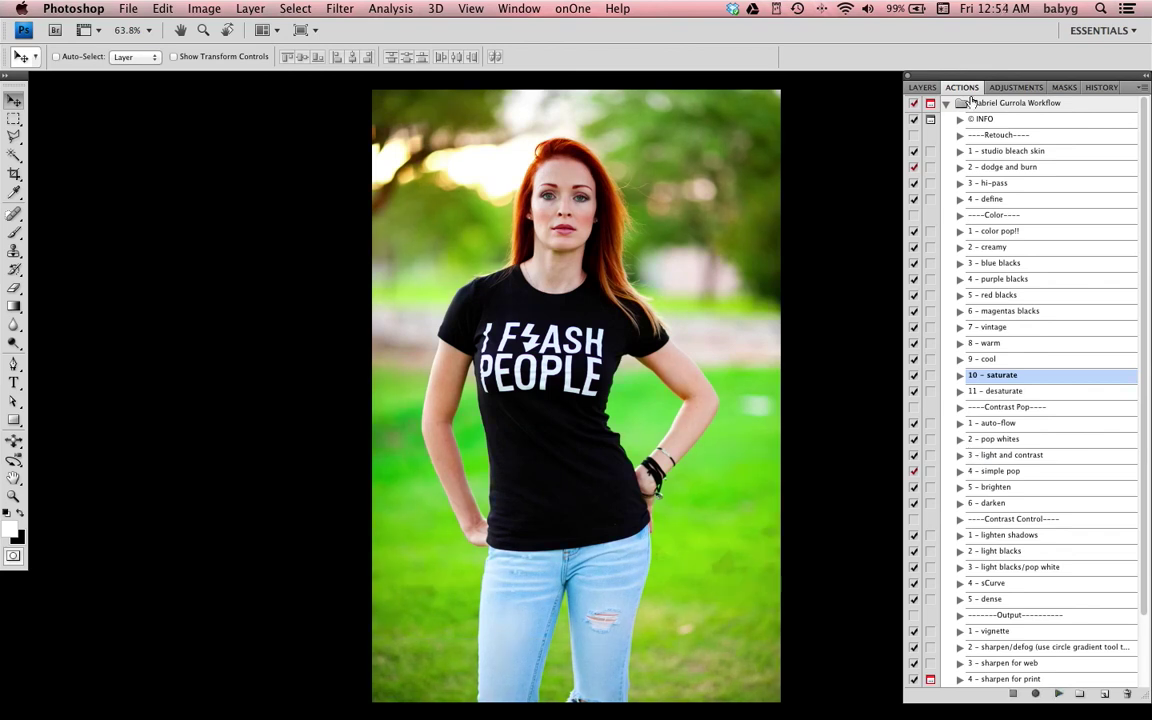
pyautogui.click(922, 87)
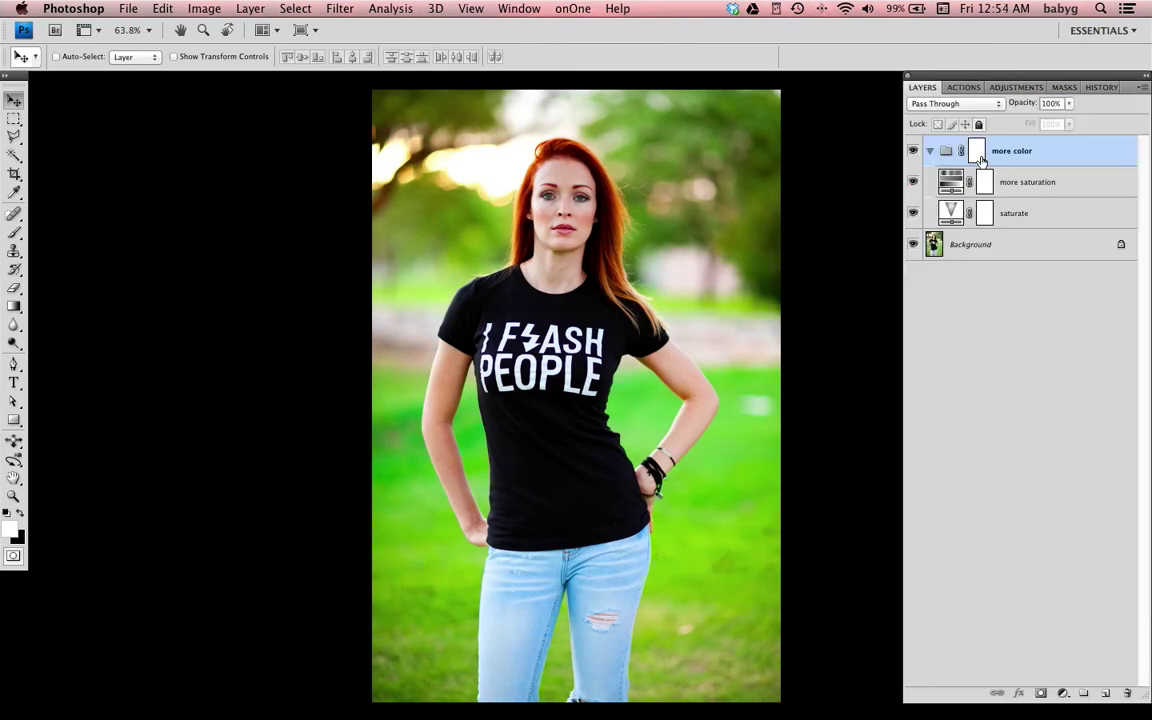
pyautogui.click(929, 151)
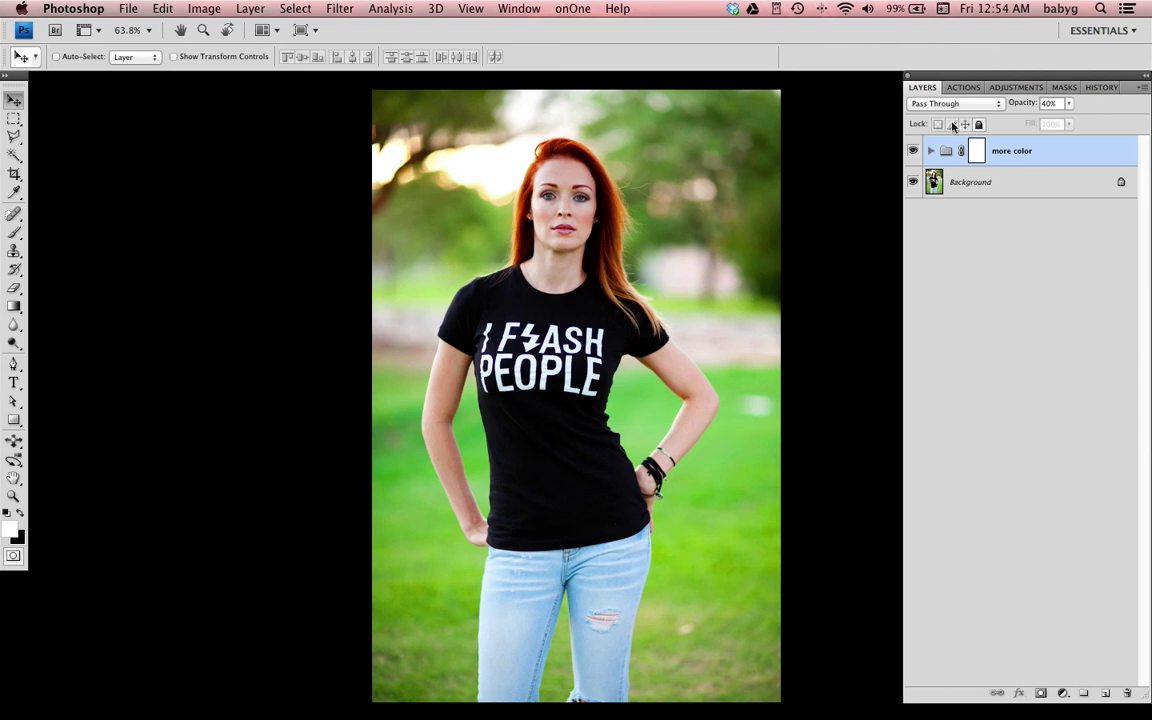
# Step: Run the "1 - vignette" output action on the photo and check the vignette layer
pyautogui.click(966, 87)
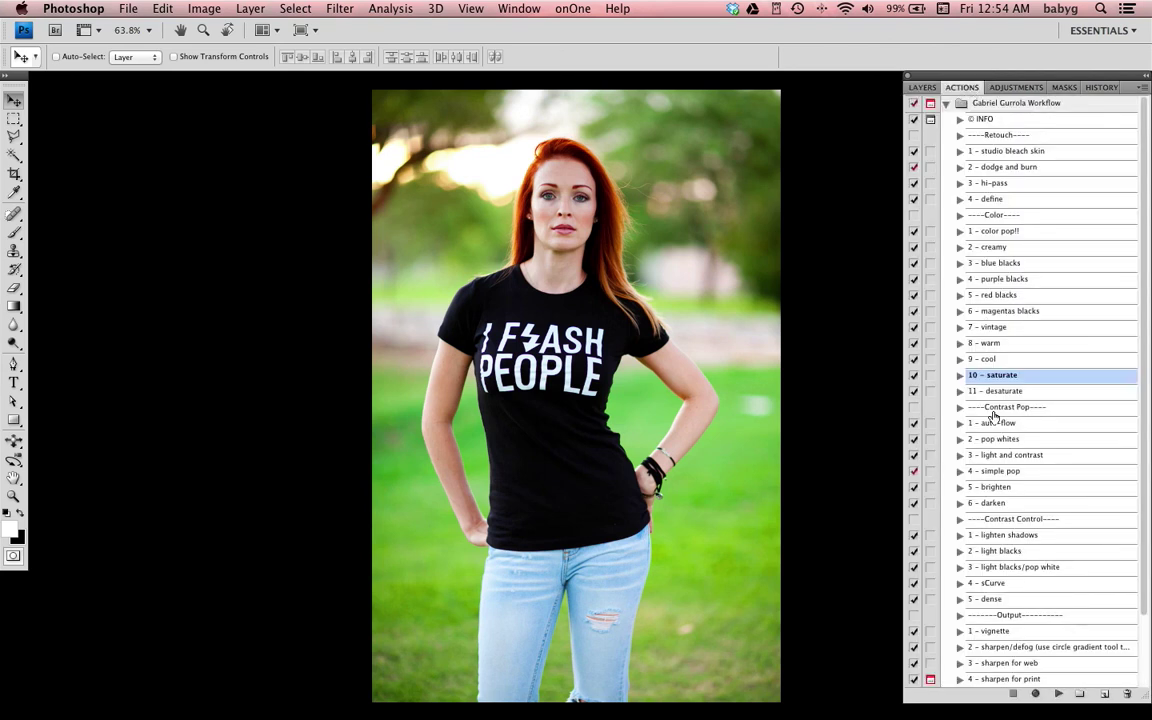
pyautogui.scroll(-2, 1025, 570)
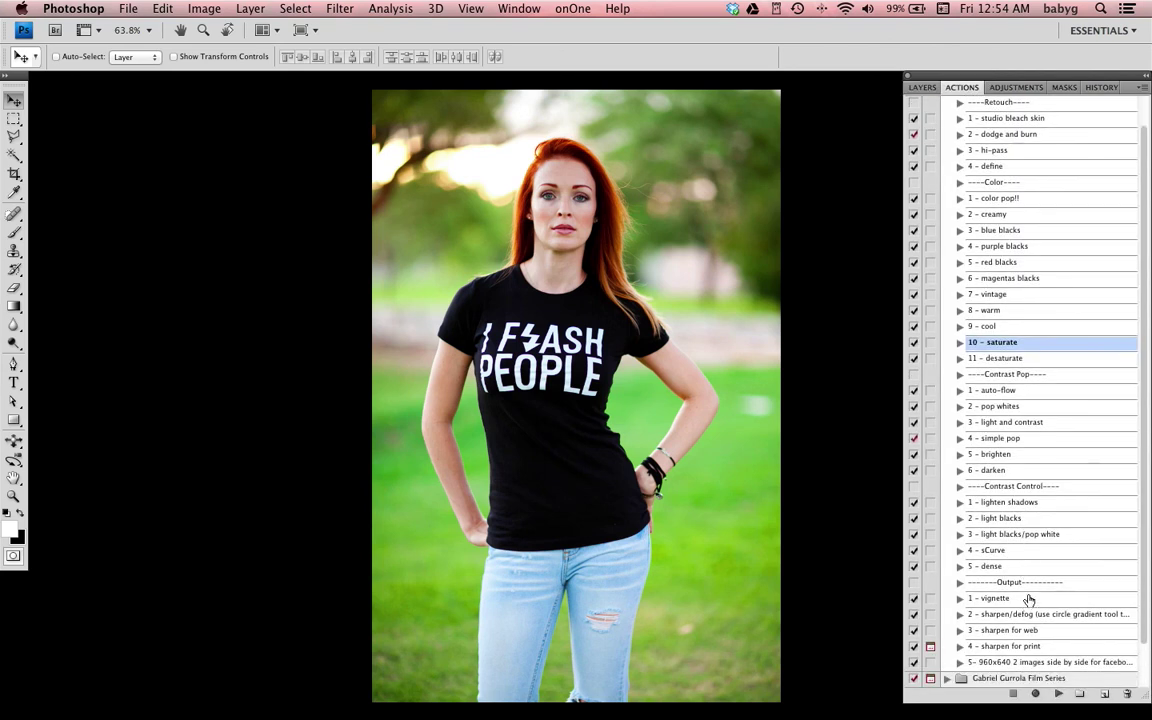
pyautogui.click(1028, 598)
pyautogui.click(1057, 694)
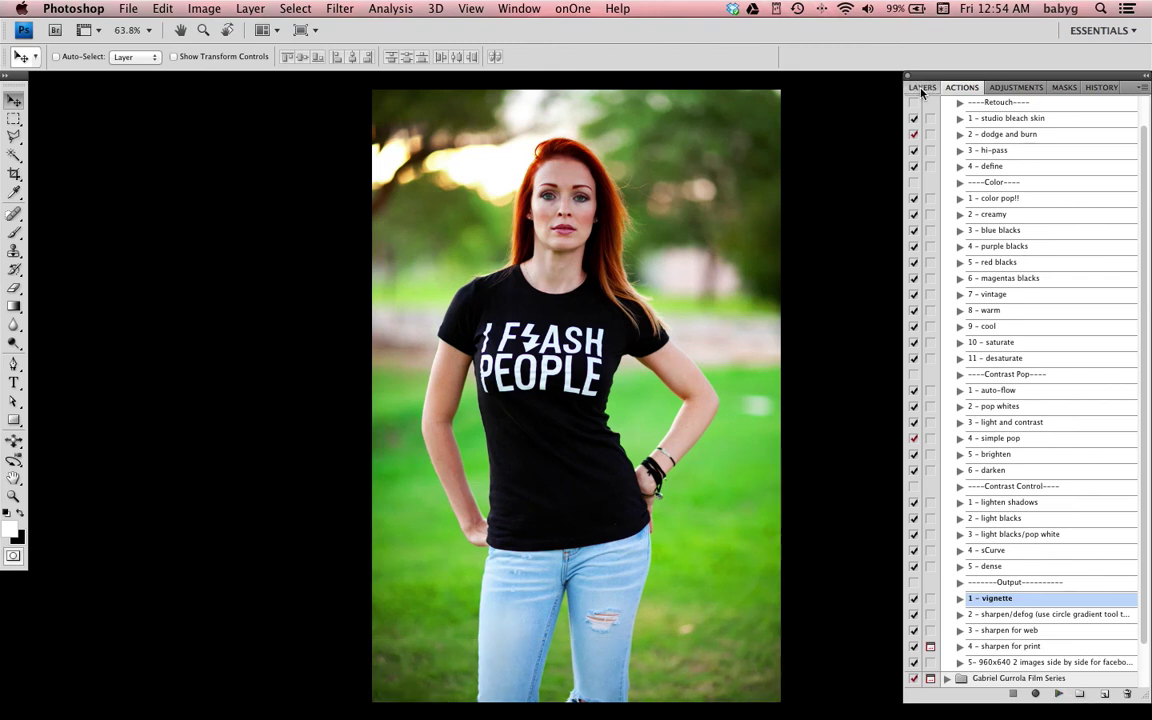
pyautogui.click(922, 88)
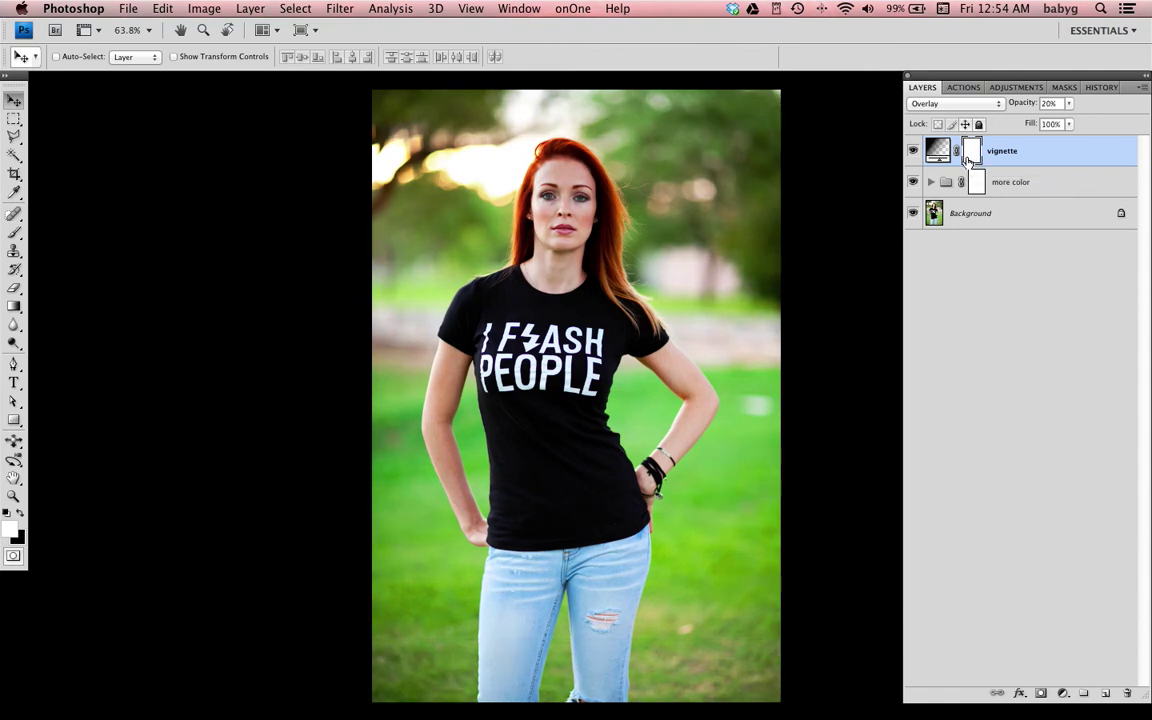
# Step: Run the "3 - light and contrast" action from the Contrast Pop section
pyautogui.hotkey('alt', 'F9')
pyautogui.click(1043, 423)
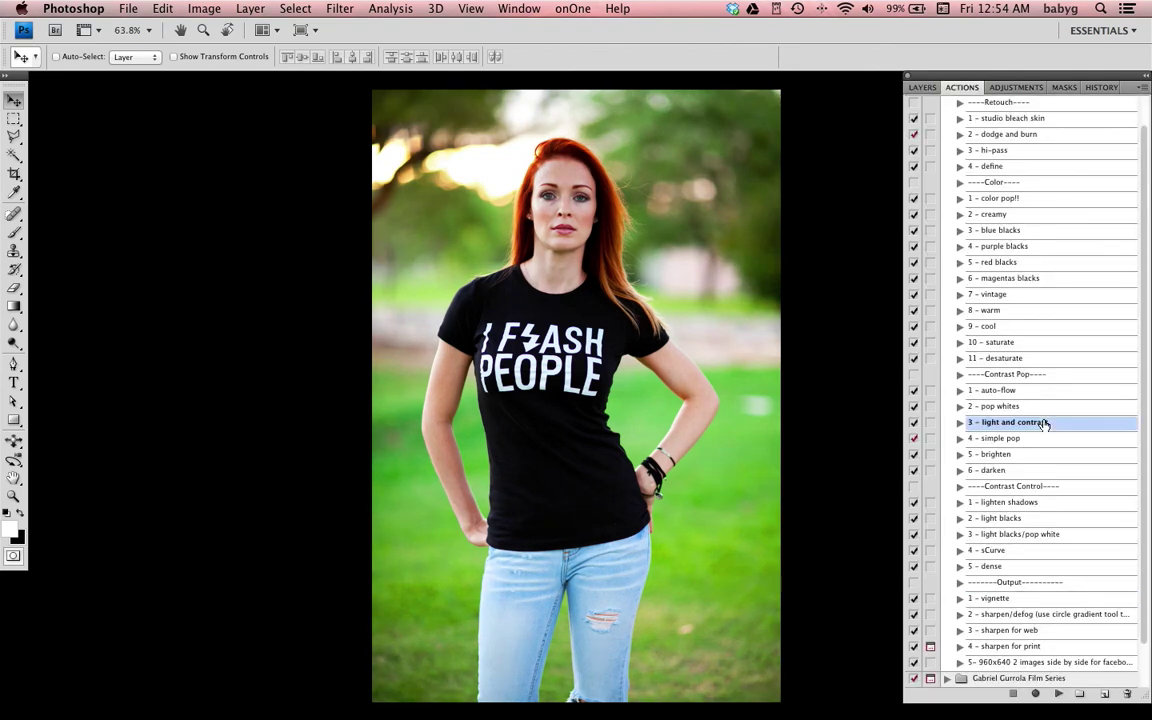
pyautogui.click(1058, 694)
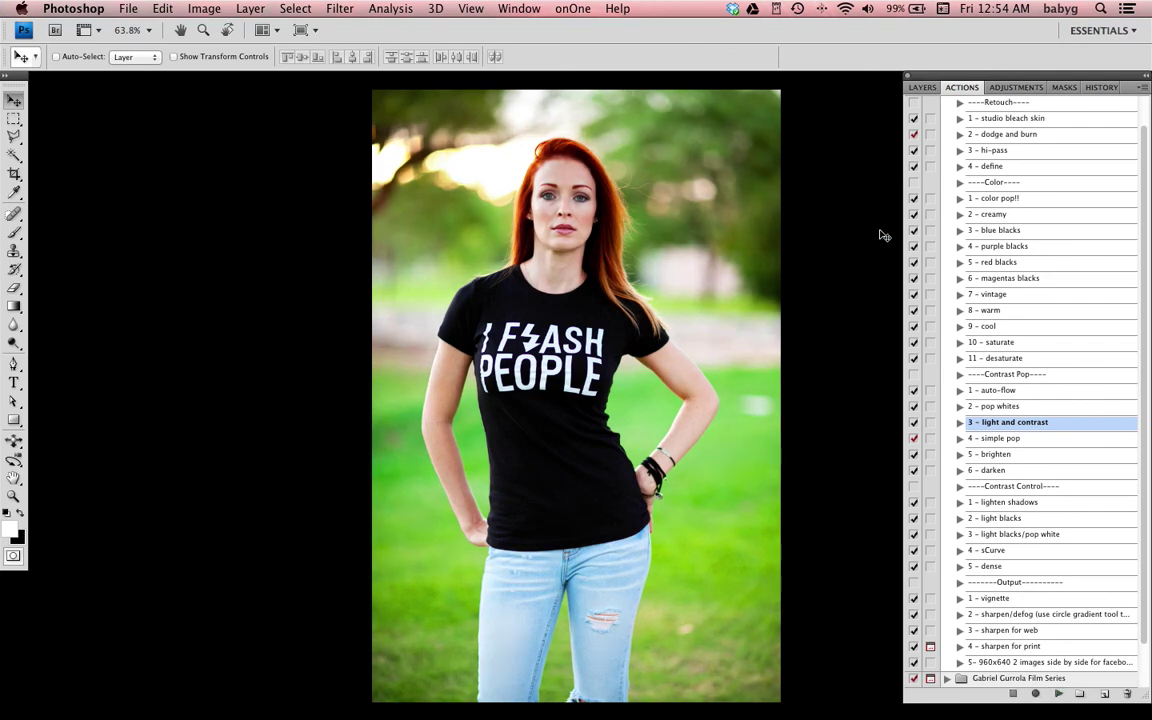
# Step: Group the light and contrast, vignette and more color layers together
pyautogui.click(921, 89)
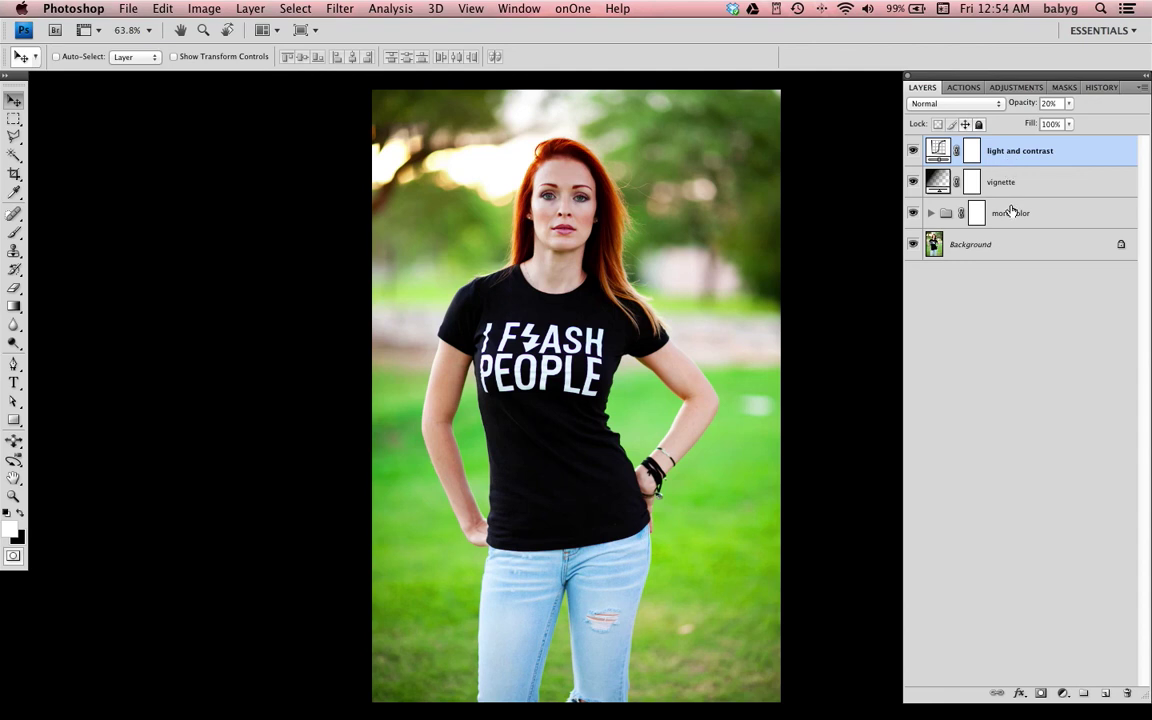
pyautogui.keyDown('shift'); pyautogui.click(1012, 211); pyautogui.keyUp('shift')
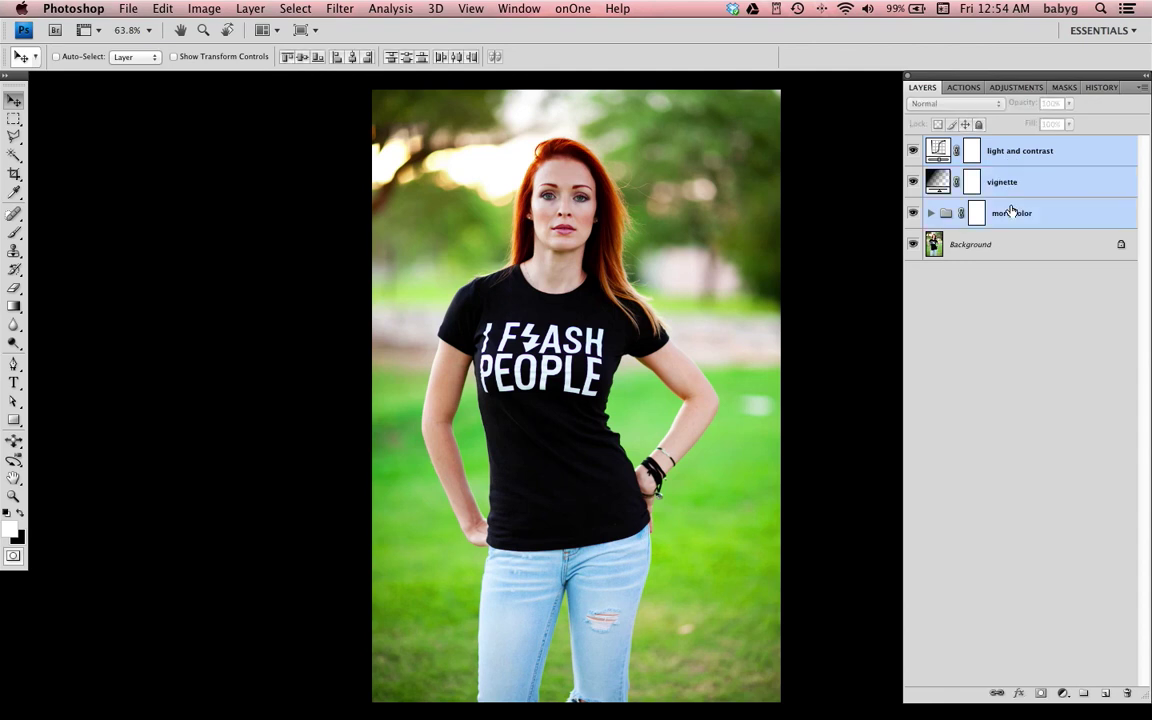
pyautogui.press('super+g')
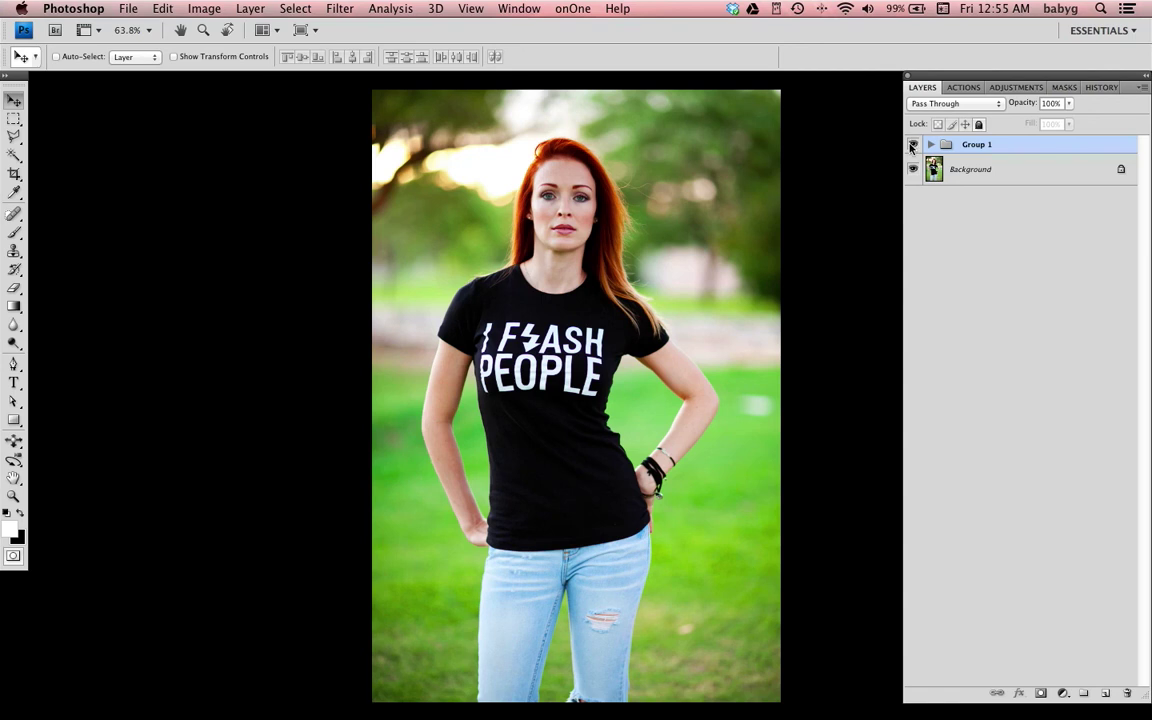
# Step: Run the "1 - eye popper" action from the eye popper set and show the layer it adds
pyautogui.click(962, 87)
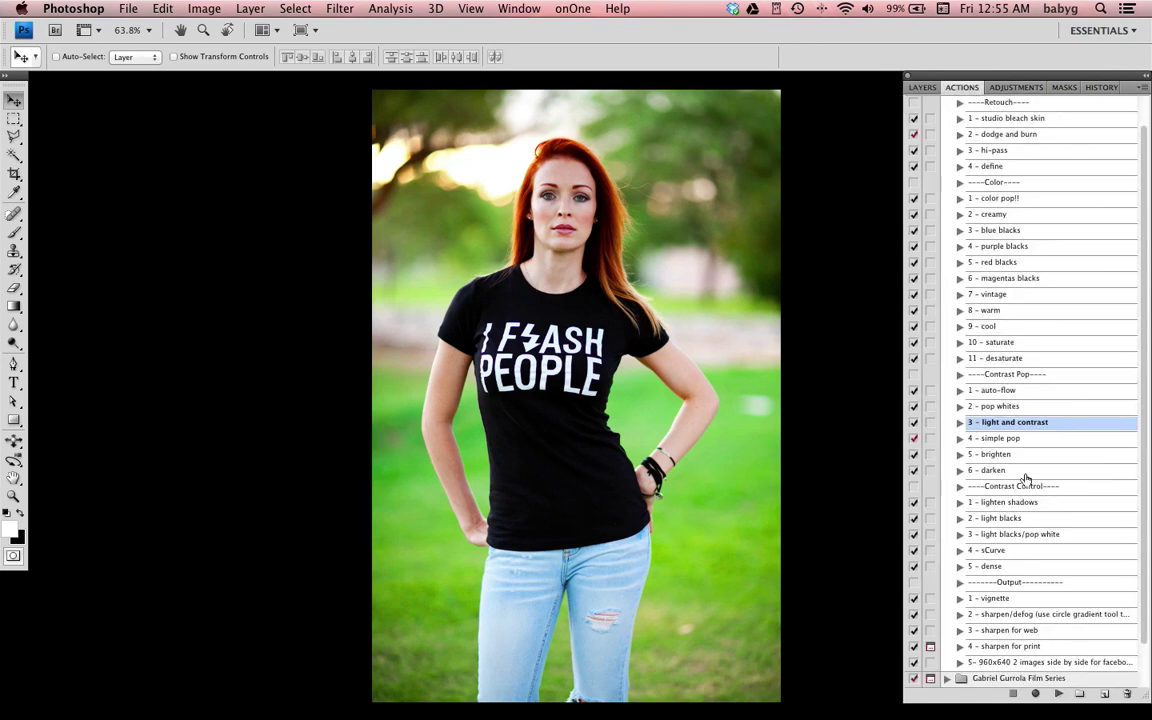
pyautogui.scroll(-3, 1025, 478)
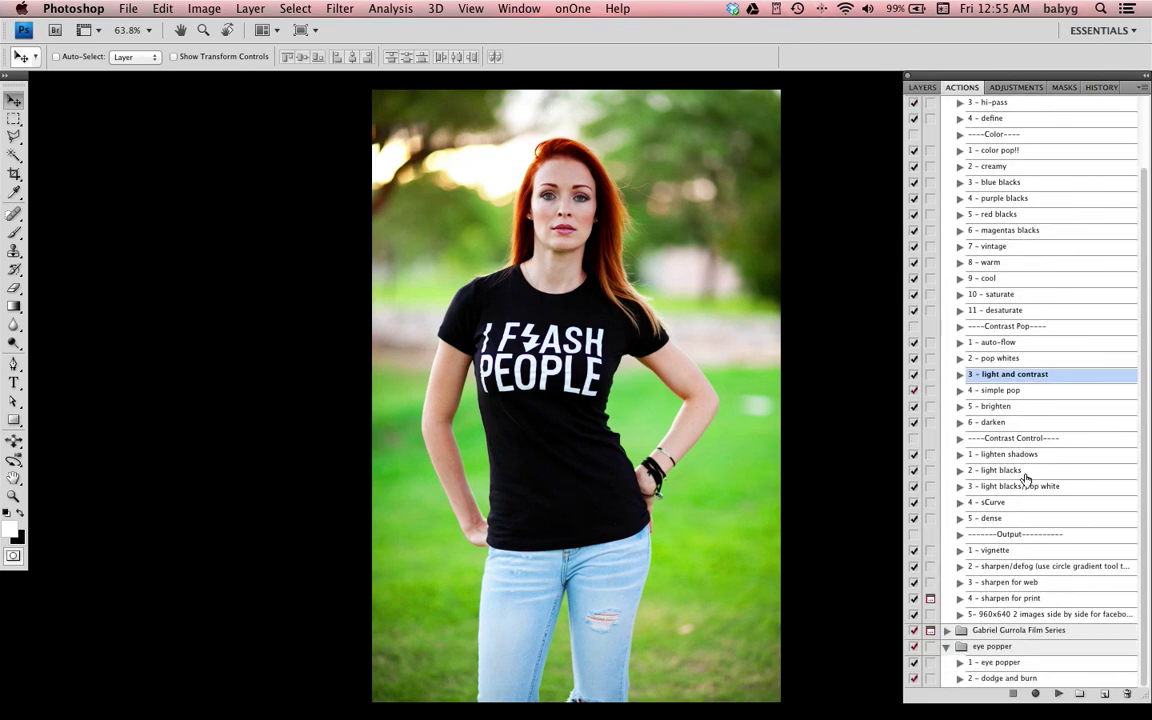
pyautogui.click(1013, 662)
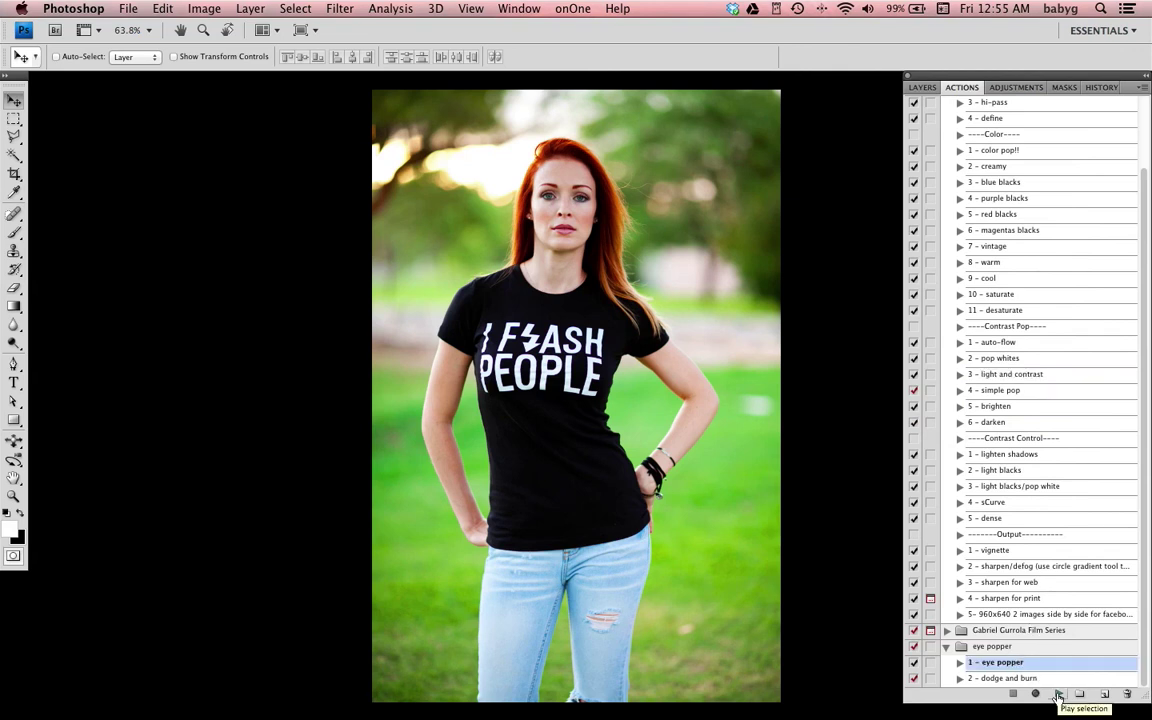
pyautogui.click(1058, 694)
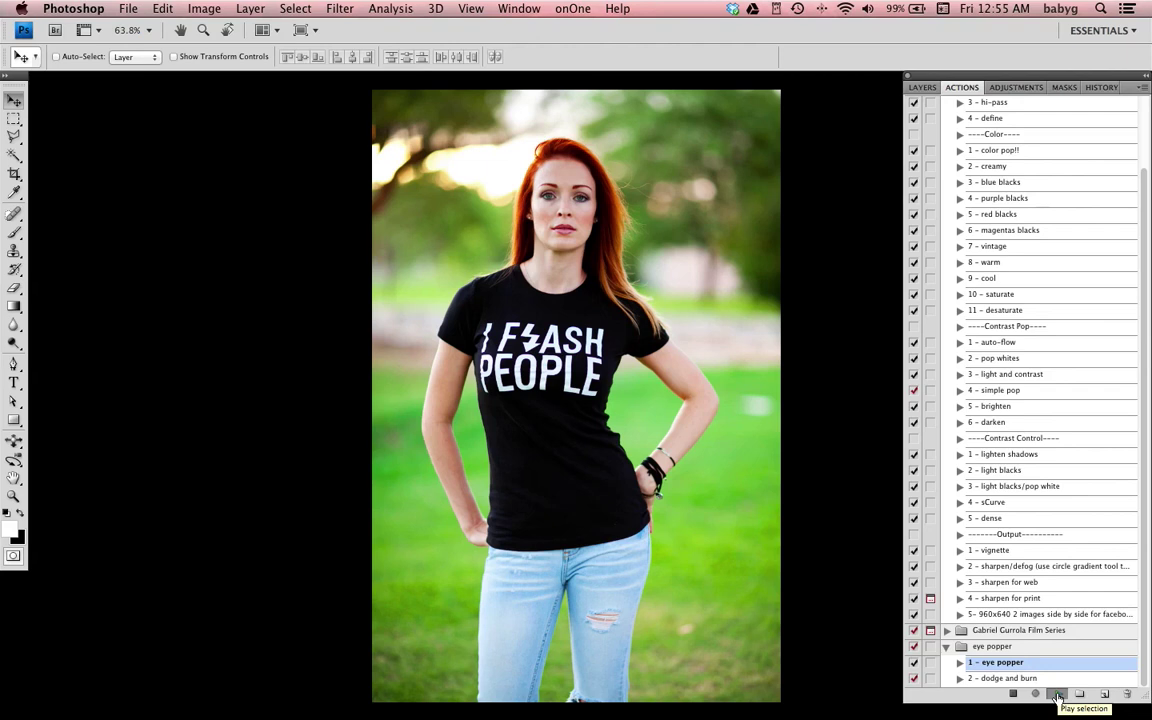
pyautogui.click(922, 87)
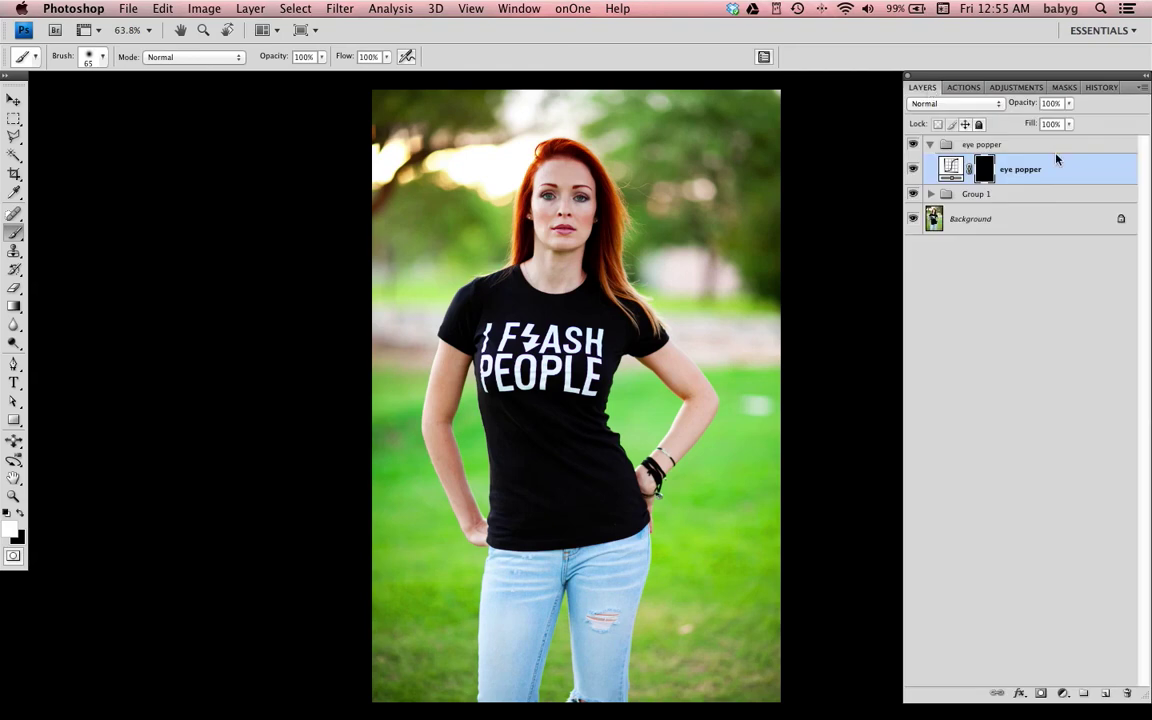
# Step: Paint white over both irises on the eye popper layer's mask with a 9 px brush
pyautogui.press('z')
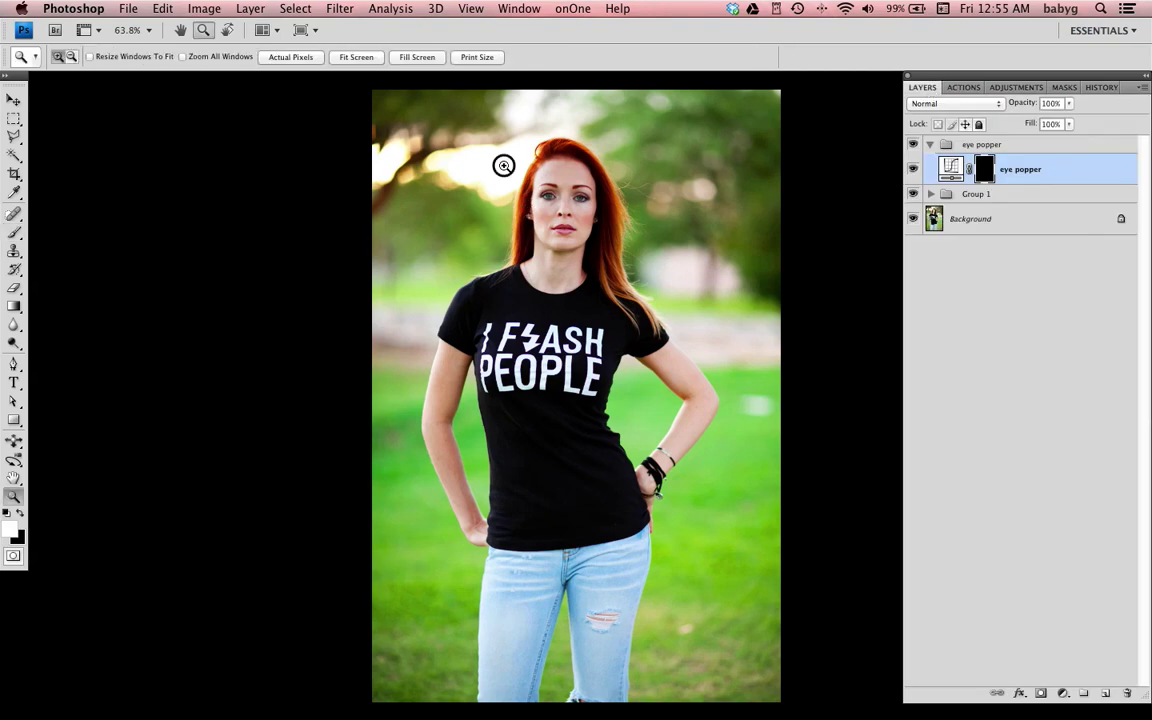
pyautogui.moveTo(501, 165); pyautogui.dragTo(625, 231)
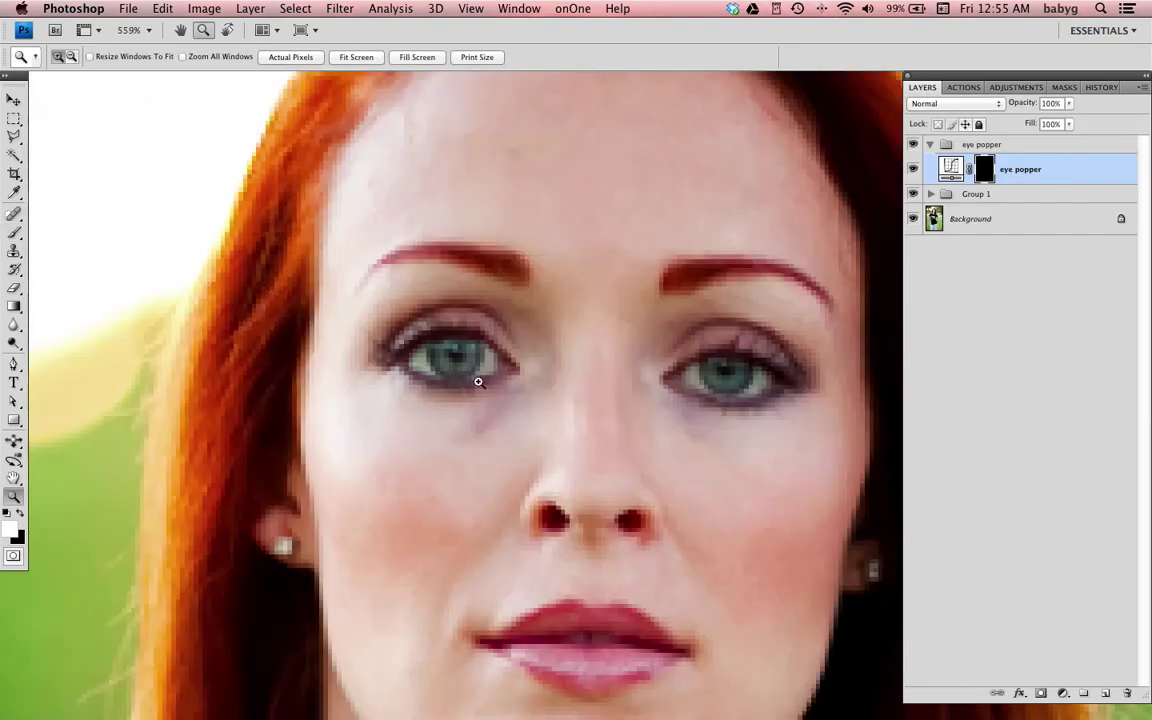
pyautogui.press('b')
pyautogui.press('[')
pyautogui.press('[')
pyautogui.press('[')
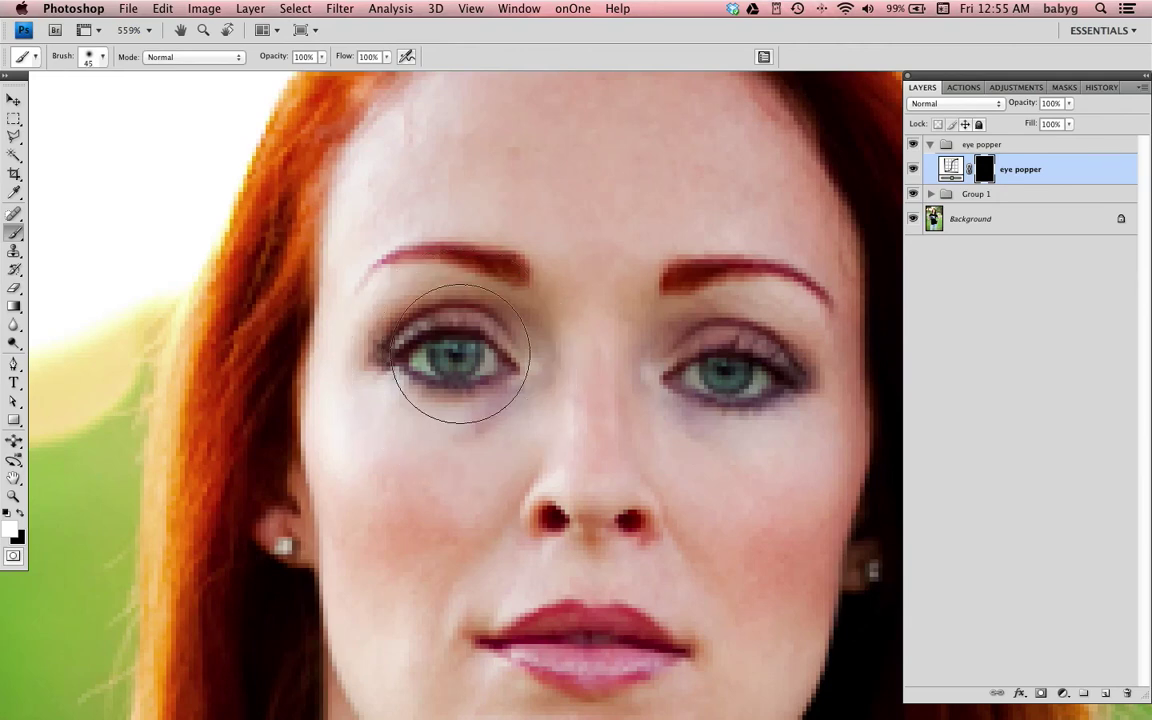
pyautogui.press('[')
pyautogui.press('super+minus')
pyautogui.press('super+minus')
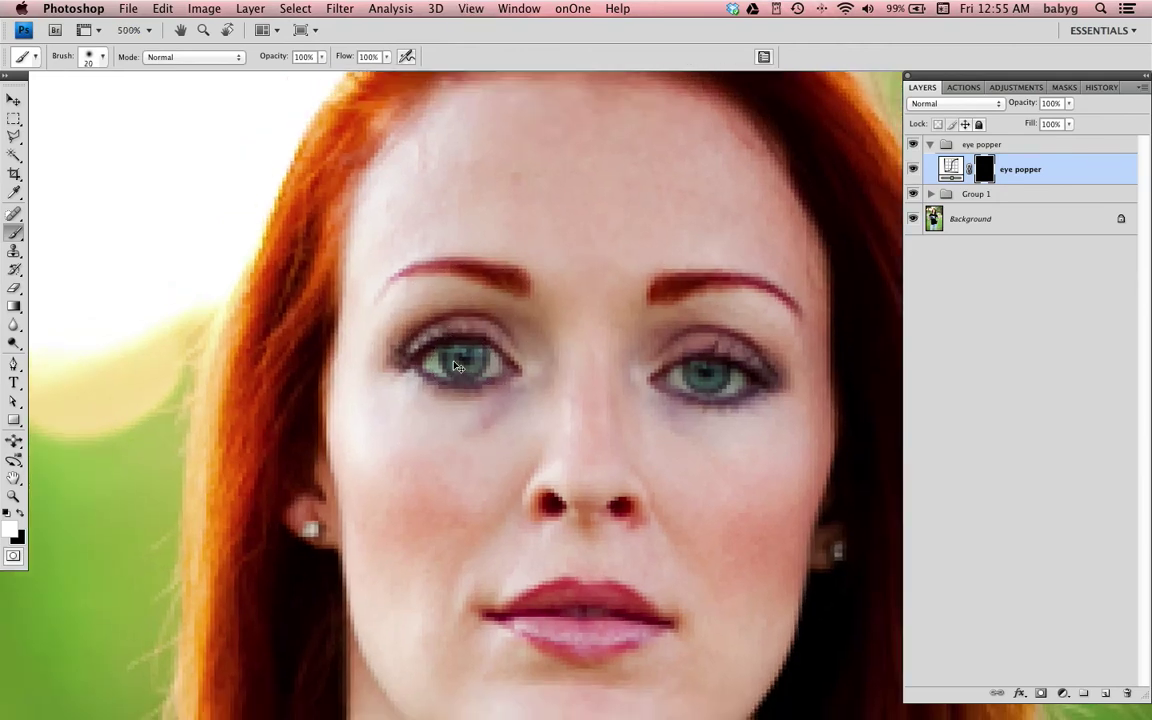
pyautogui.press('[')
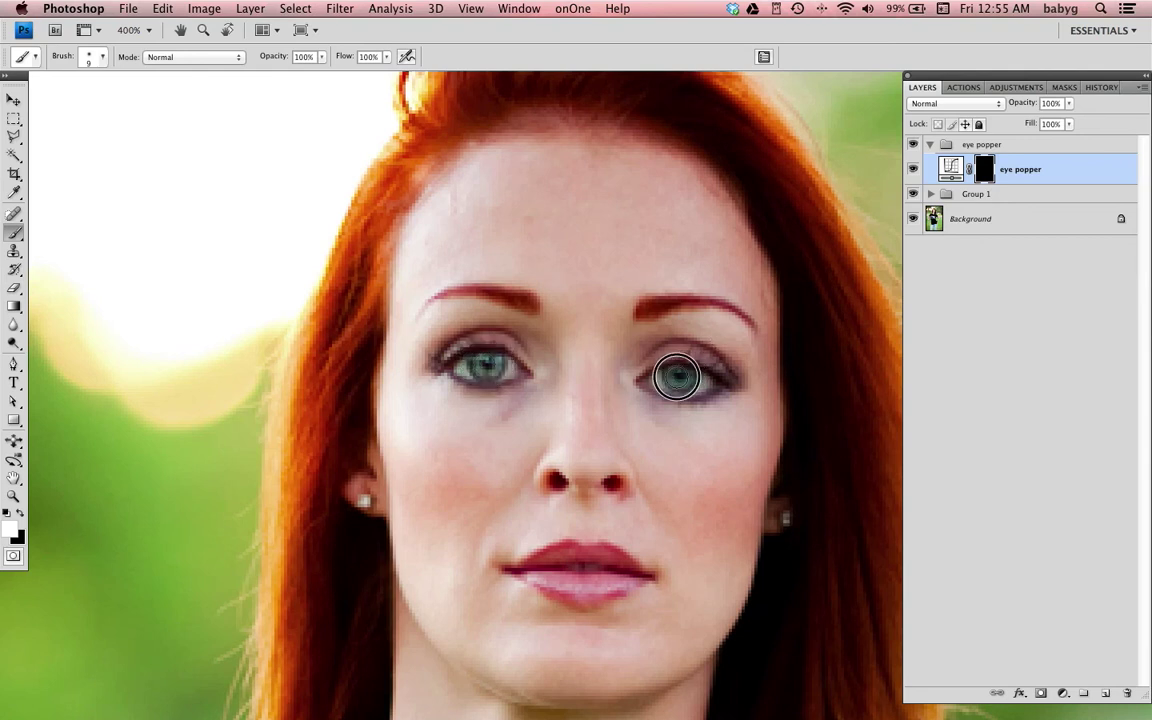
pyautogui.moveTo(677, 378); pyautogui.dragTo(680, 378)
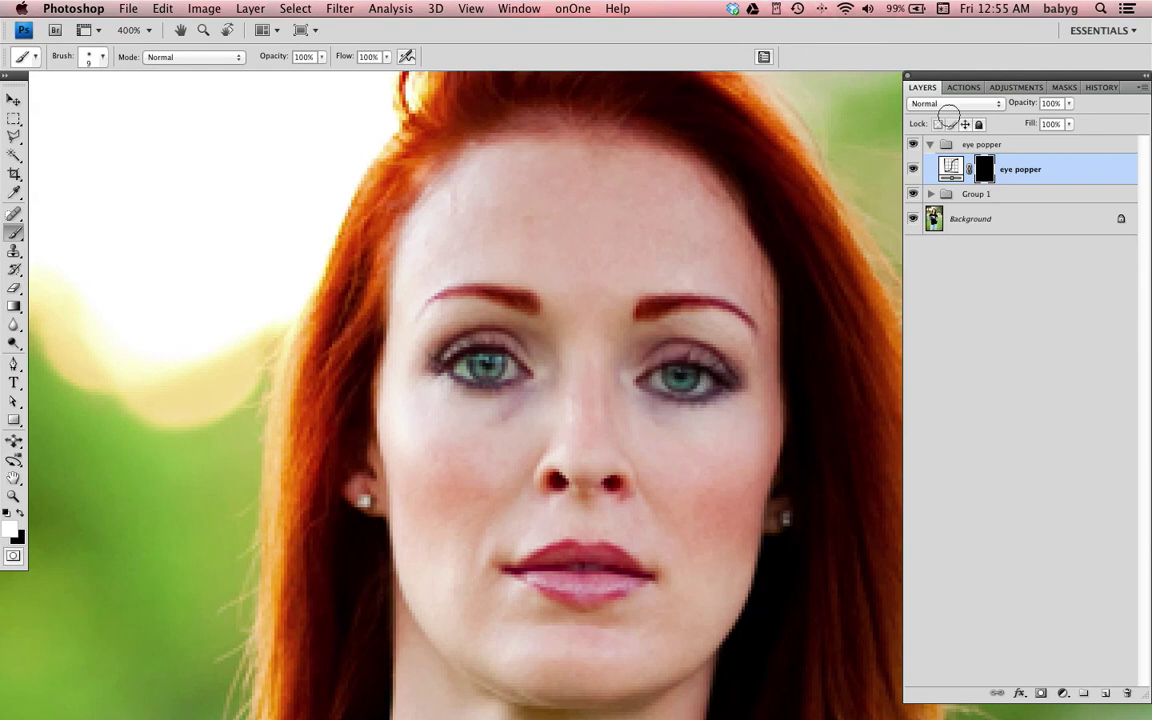
# Step: Run the "2 - dodge and burn" action from the eye popper set
pyautogui.click(962, 88)
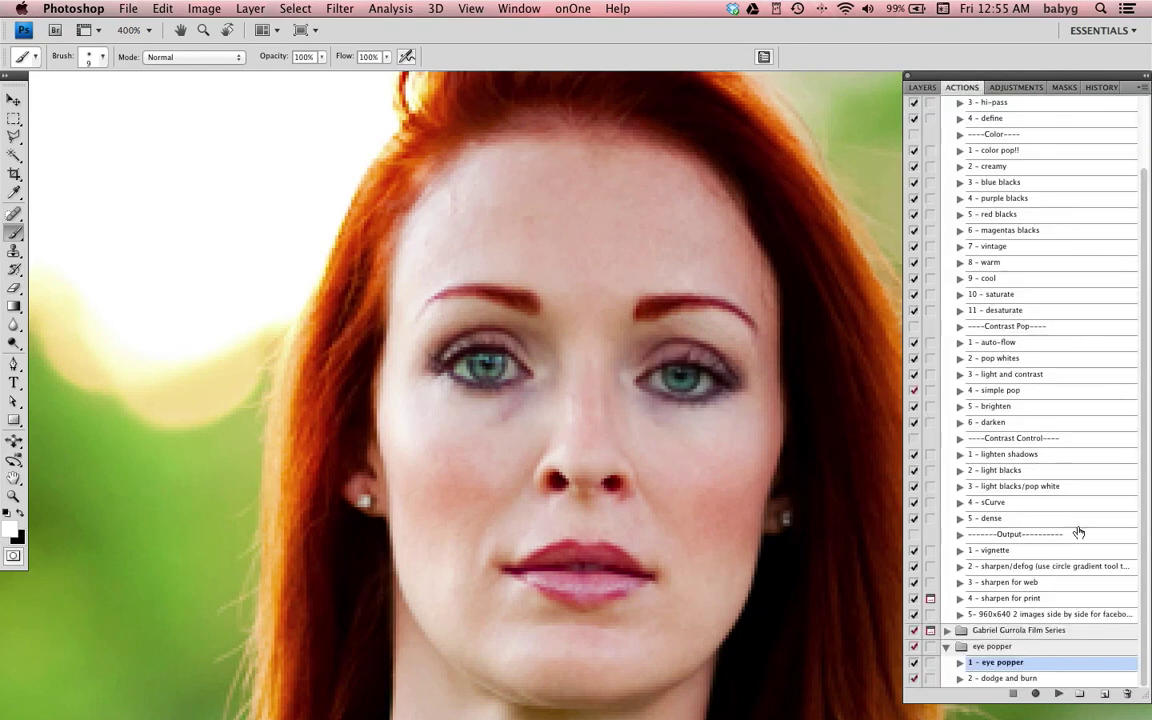
pyautogui.click(1040, 678)
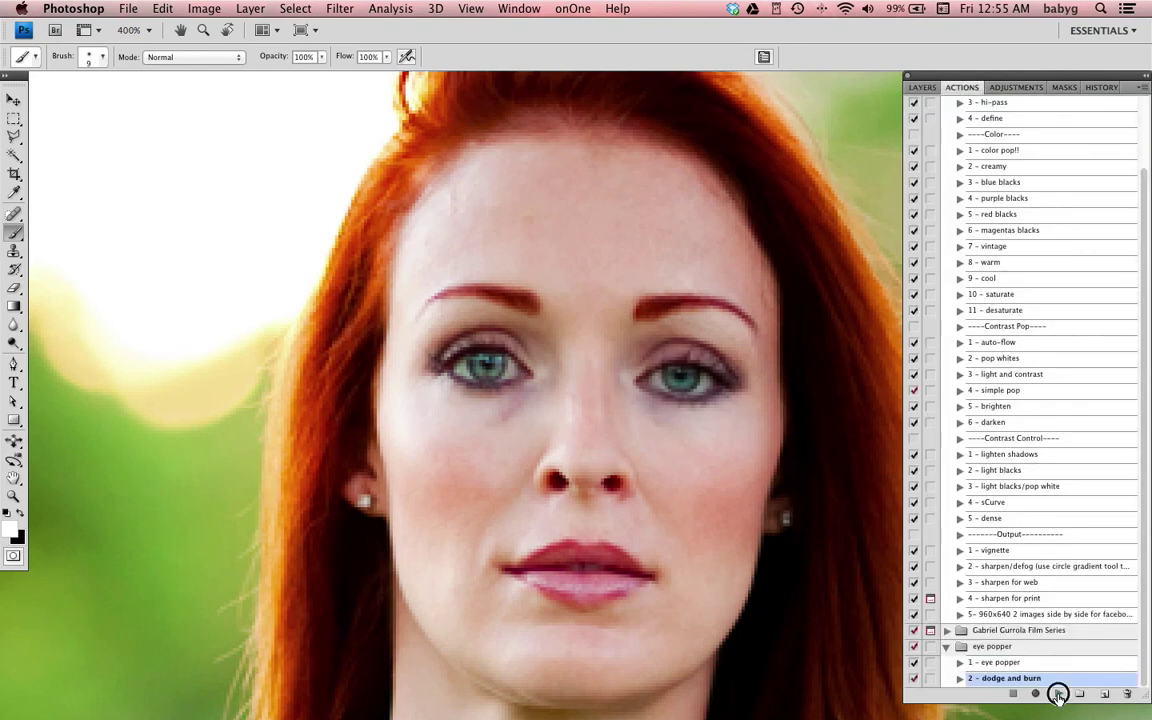
pyautogui.click(1058, 694)
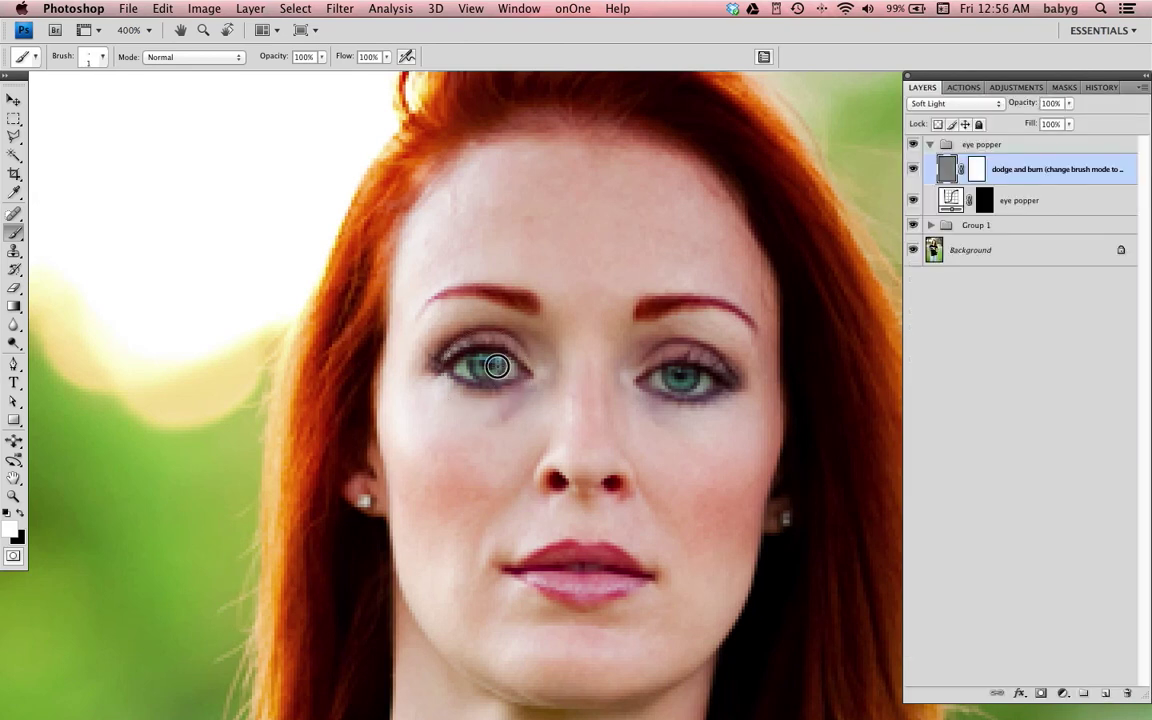
# Step: Dodge the eyes with a white 1 px brush and set the dodge and burn layer's opacity to 40%
pyautogui.moveTo(490, 372); pyautogui.dragTo(473, 363)
pyautogui.press('v')
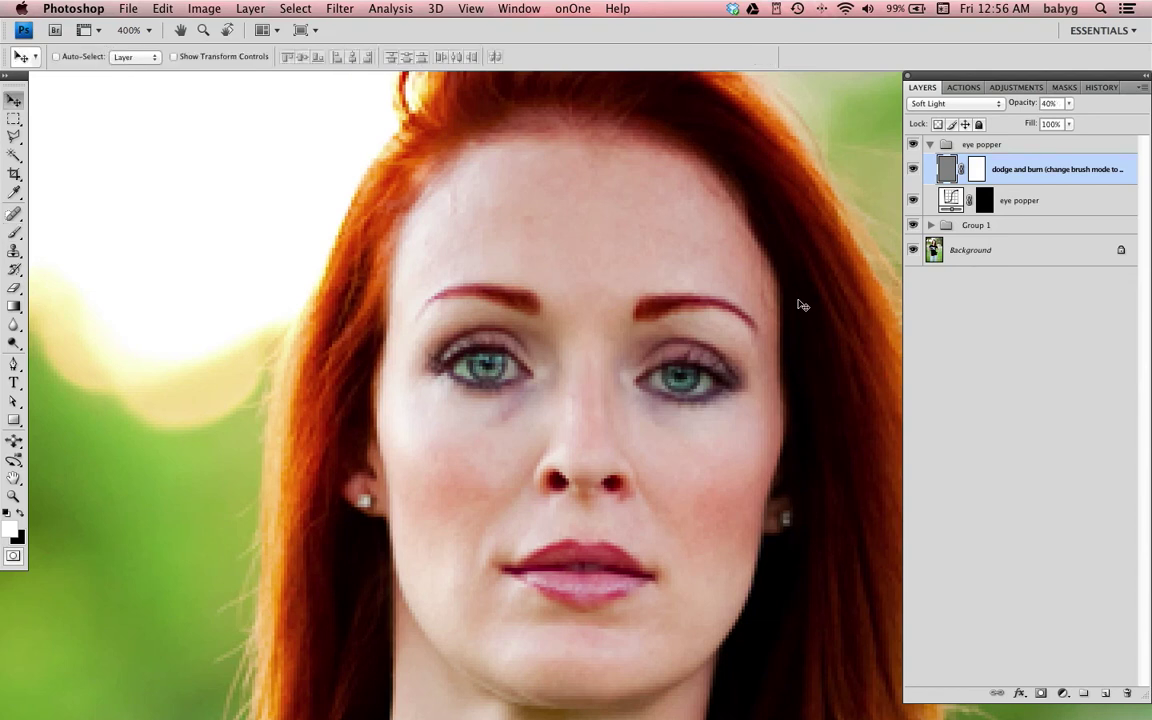
# Step: Collapse the eye popper group and toggle its visibility off and on to compare the portrait with and without the eye edits
pyautogui.click(930, 145)
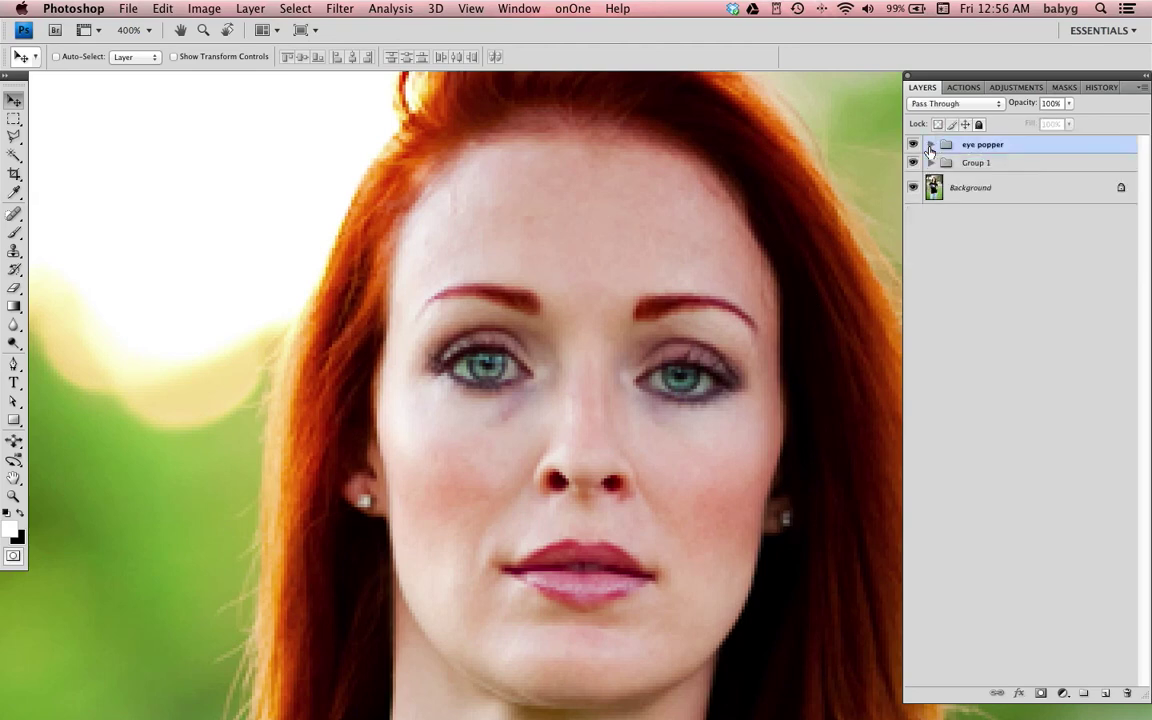
pyautogui.press('super+minus')
pyautogui.press('super+minus')
pyautogui.press('super+minus')
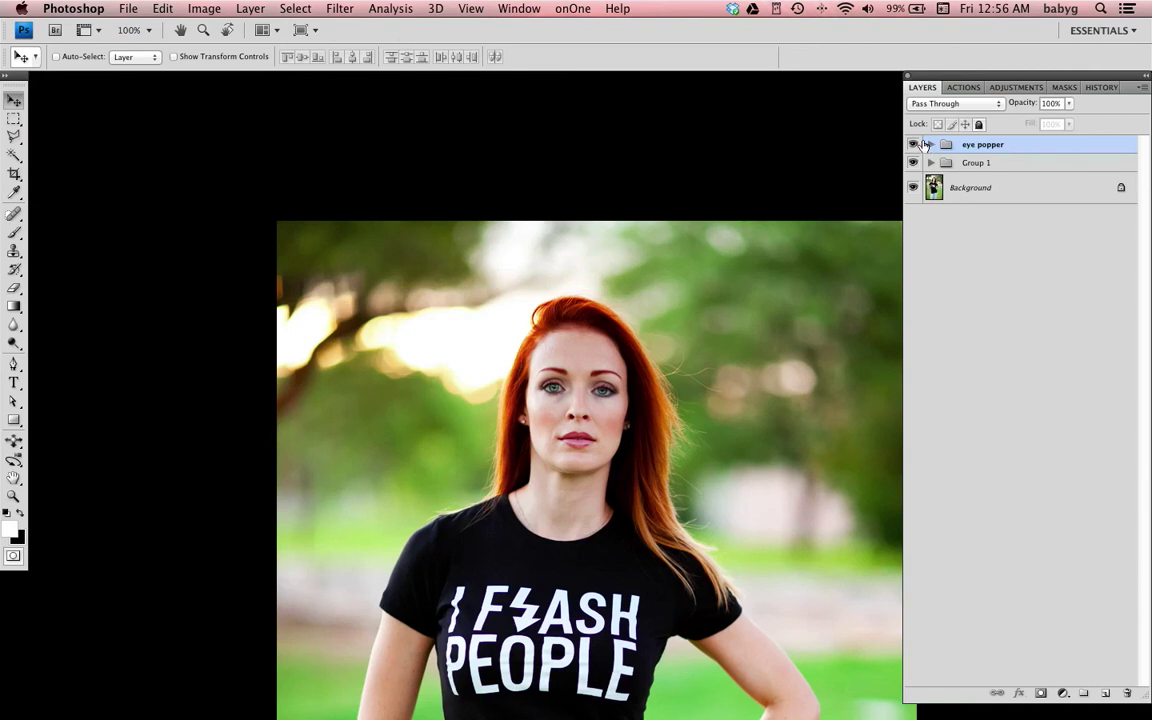
pyautogui.click(913, 145)
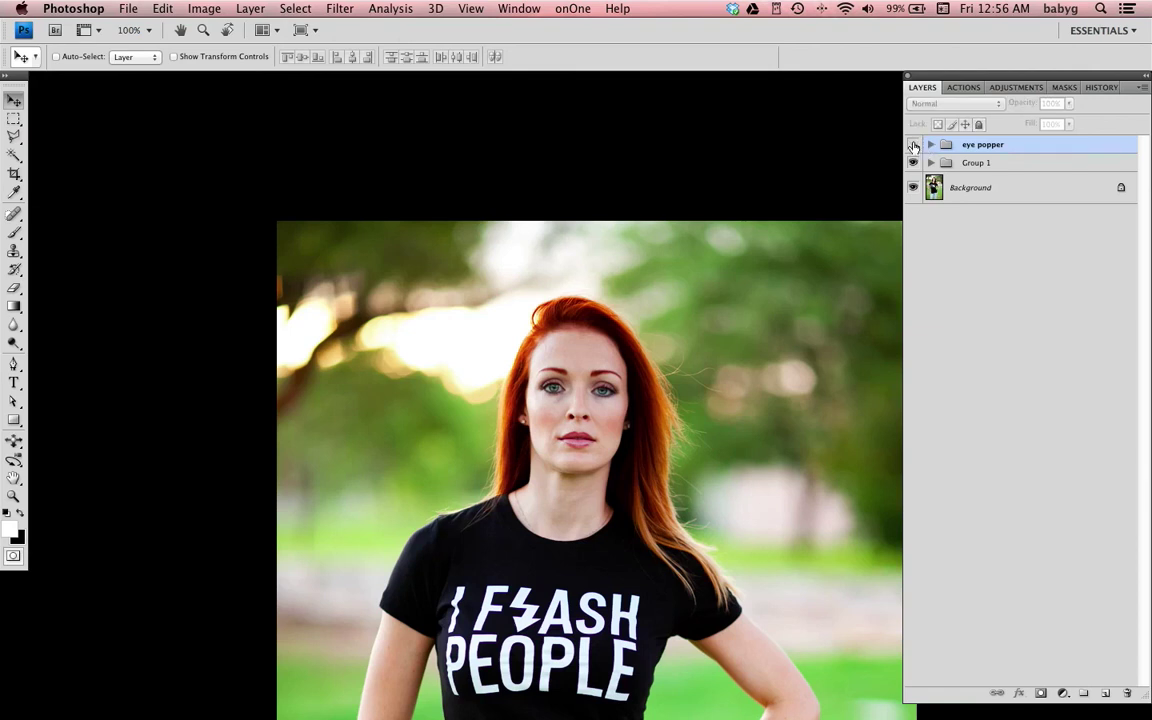
pyautogui.click(913, 145)
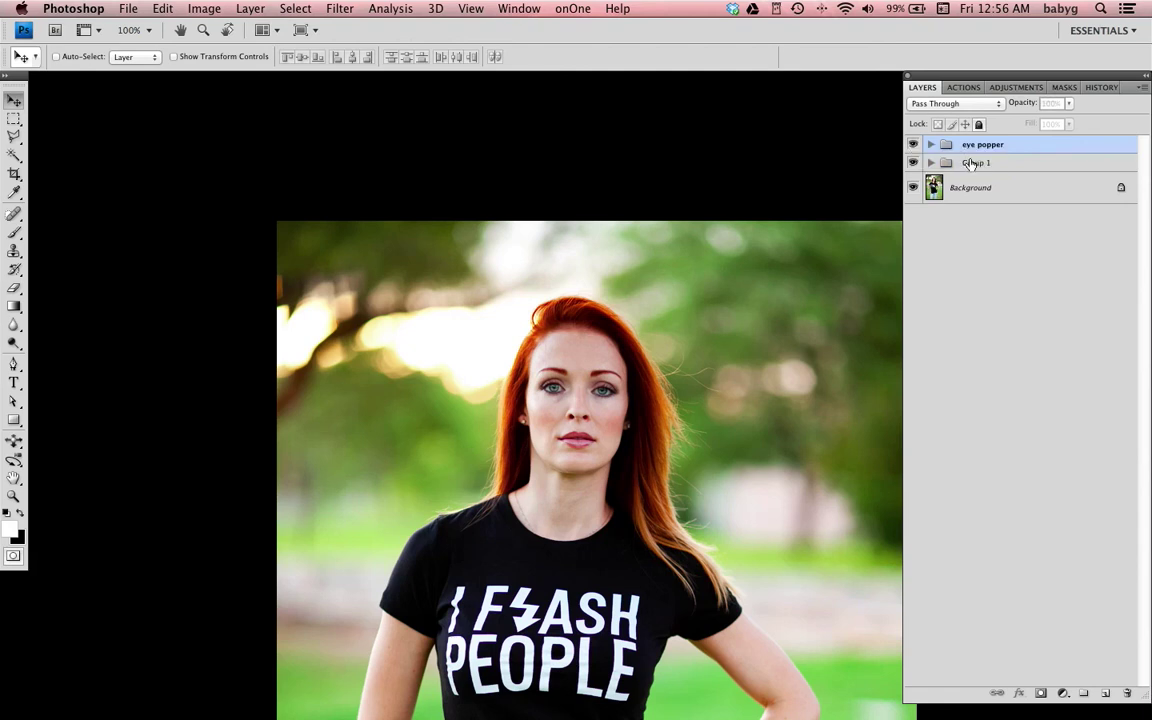
# Step: Select the eye popper group together with Group 1 and save the current edited state as a new history snapshot
pyautogui.keyDown('shift'); pyautogui.click(970, 163); pyautogui.keyUp('shift')
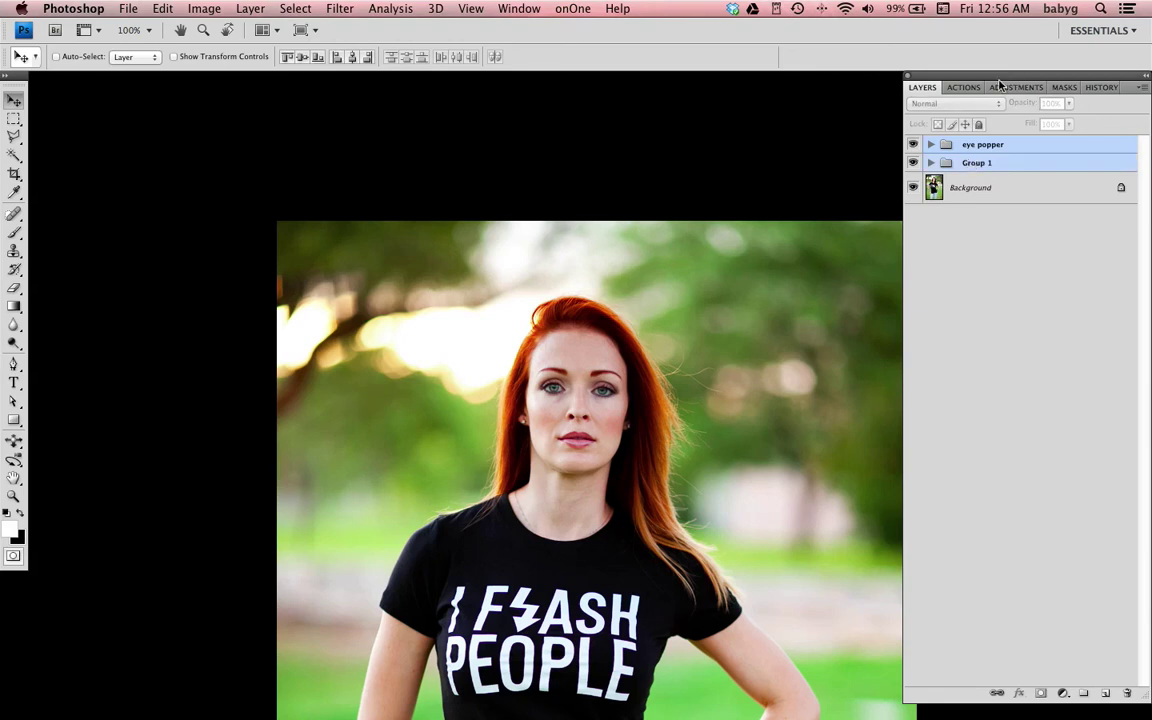
pyautogui.click(1101, 88)
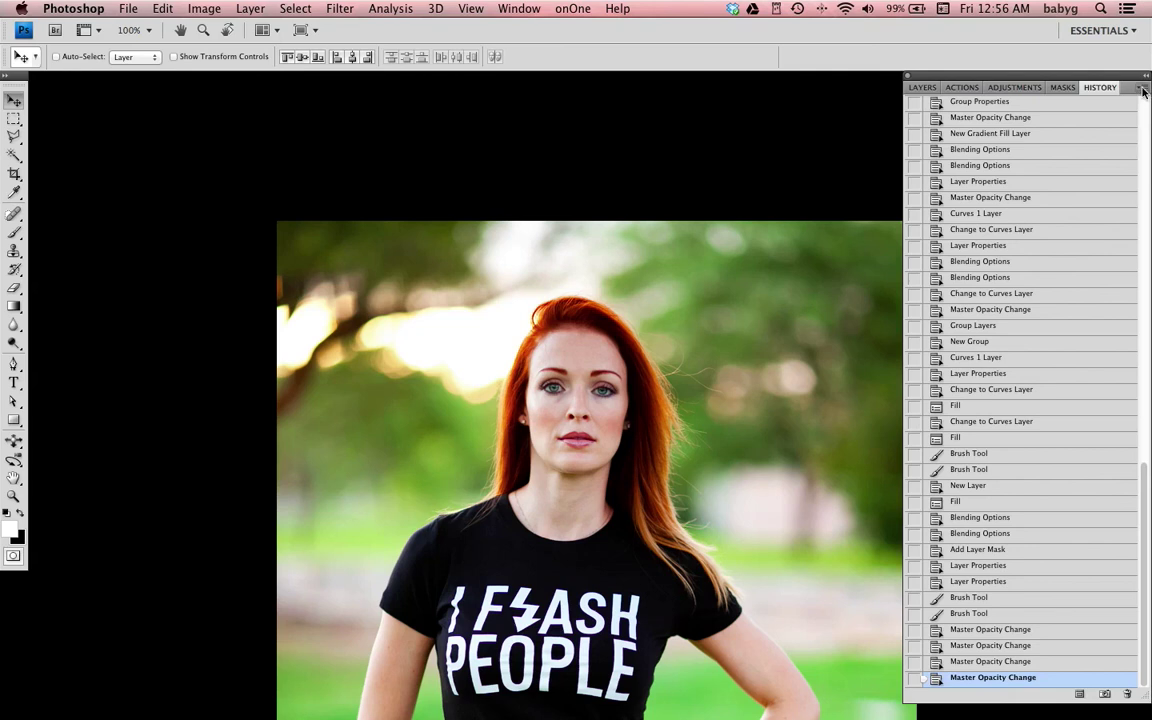
pyautogui.click(1142, 88)
pyautogui.click(1097, 133)
pyautogui.press('Return')
pyautogui.scroll(15, 1098, 137)
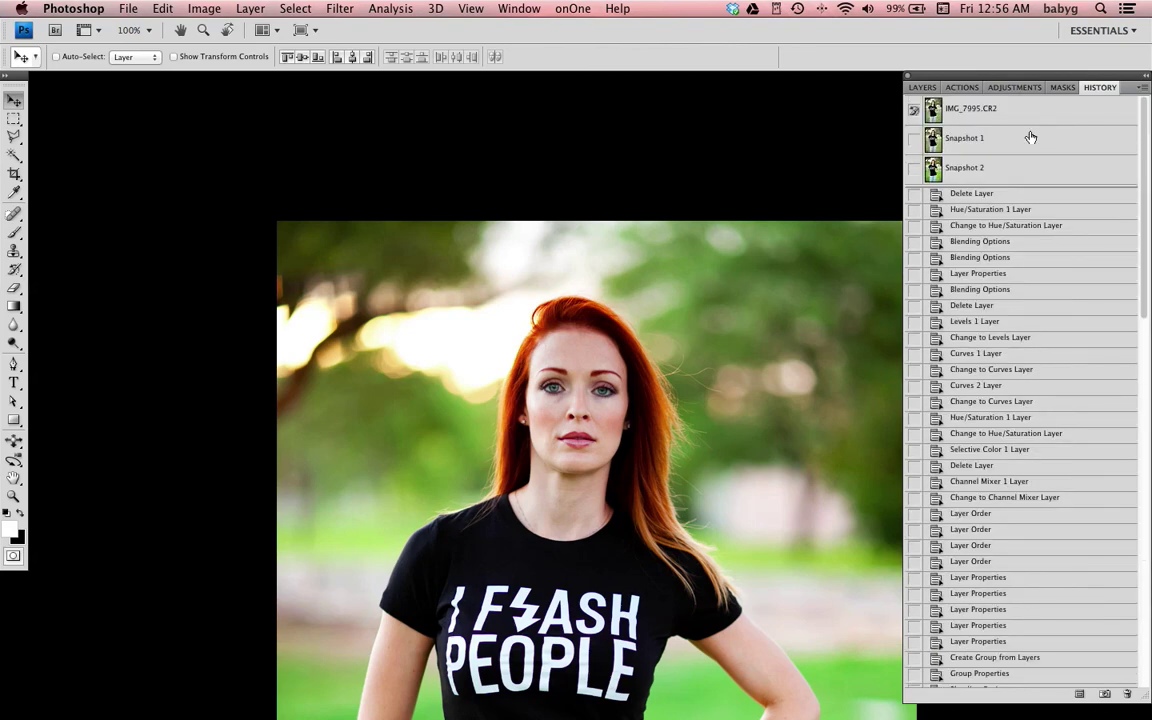
# Step: Compare the full portrait before and after the edits by switching from Snapshot 1 to Snapshot 2 in the history
pyautogui.click(1019, 140)
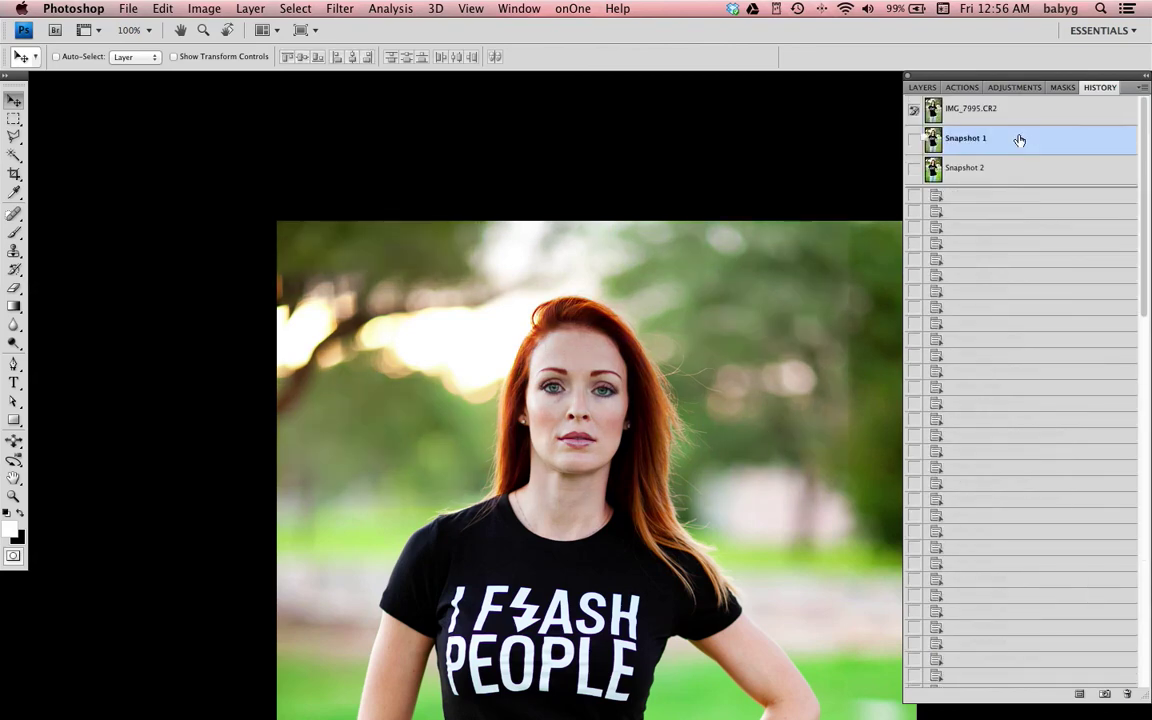
pyautogui.press('super+minus')
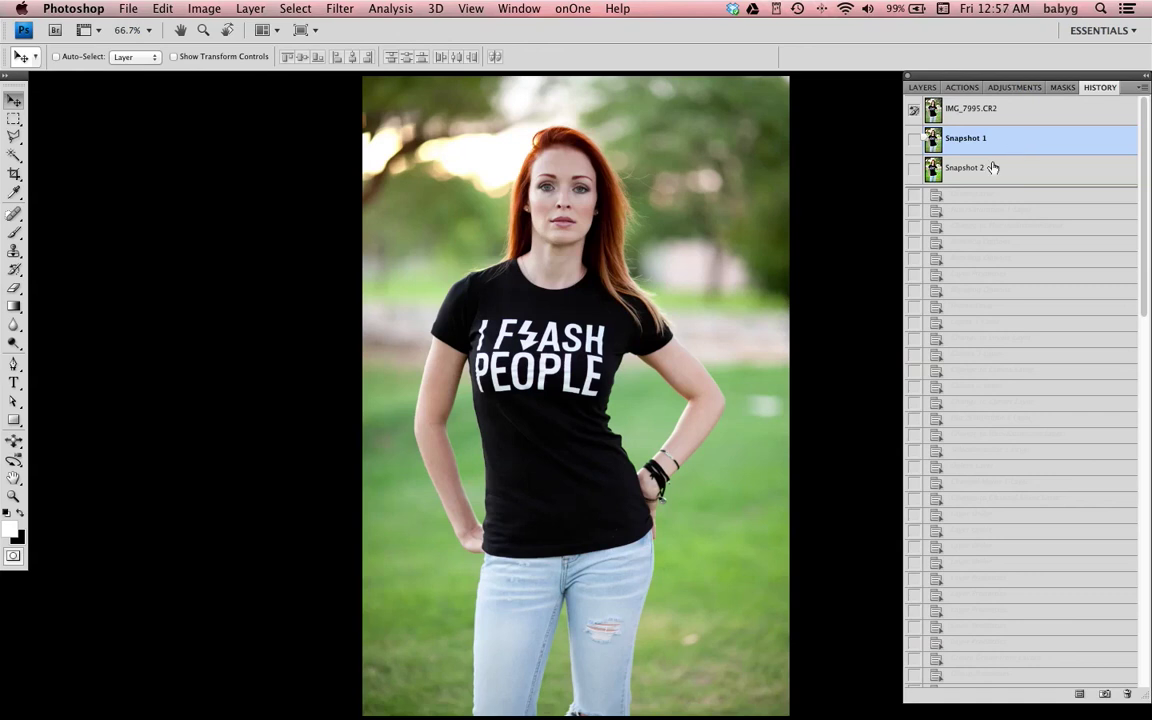
pyautogui.click(992, 168)
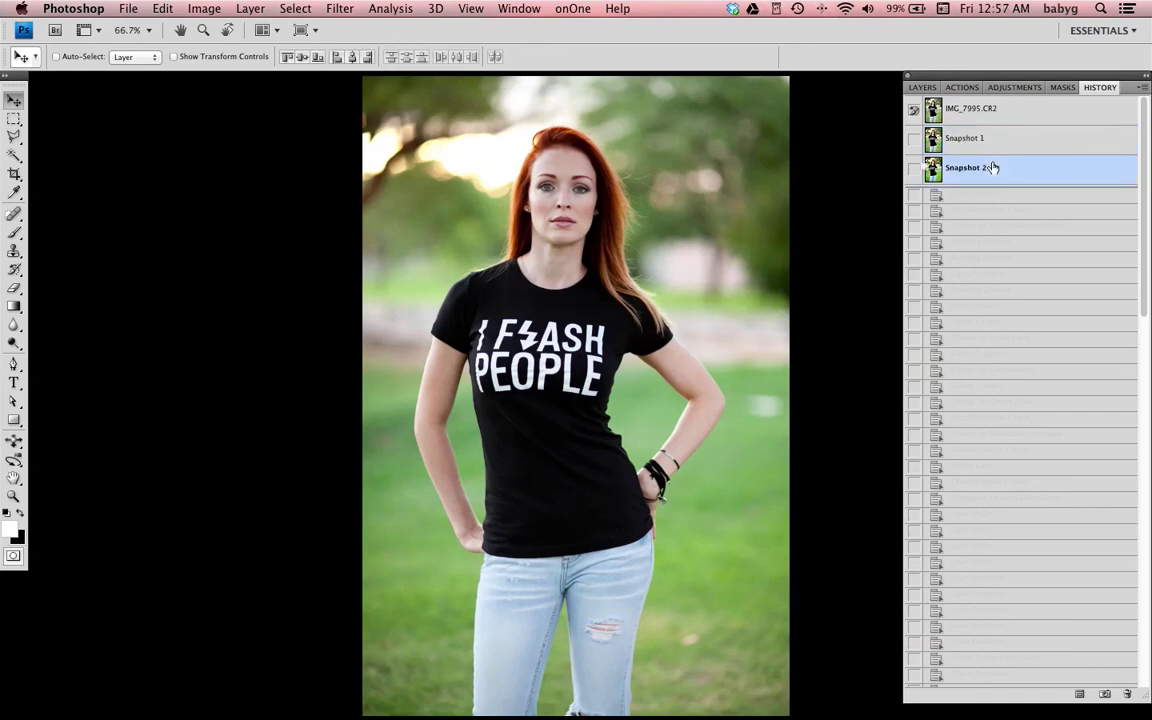